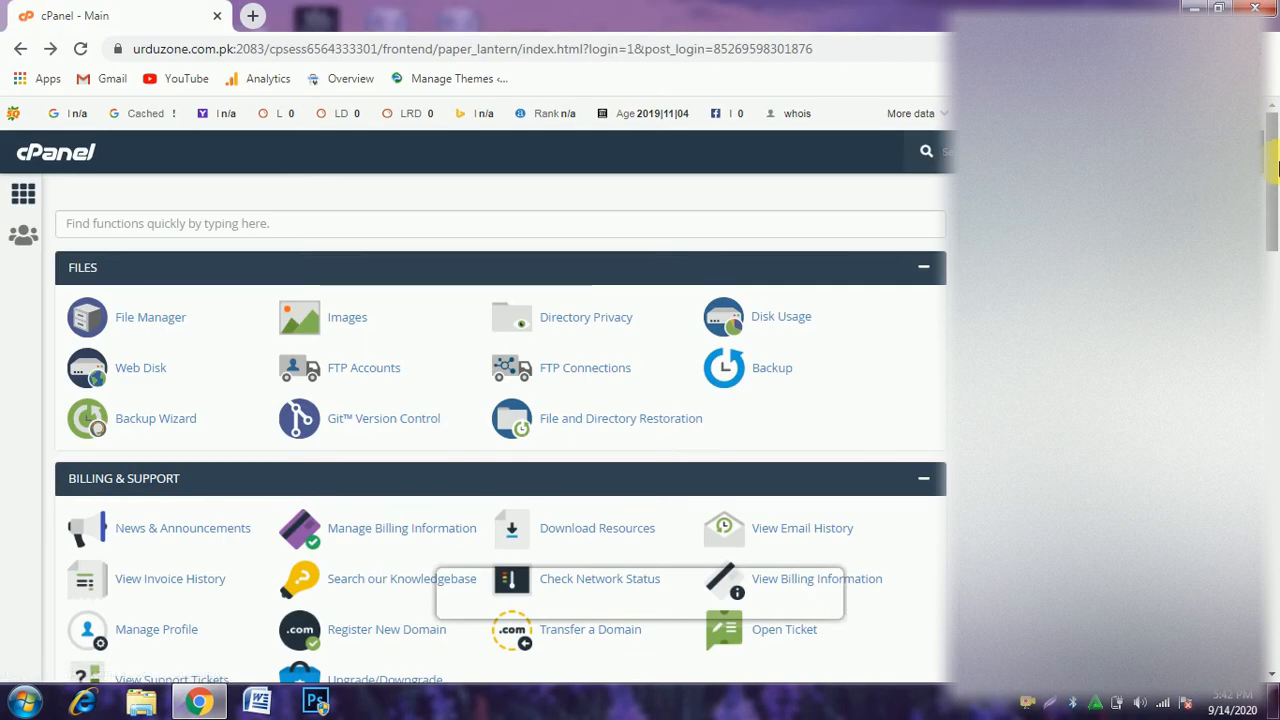
Open the WordPress script from the Softaculous Apps Installer section of cPanel.
drag(1276, 170, 1276, 285)
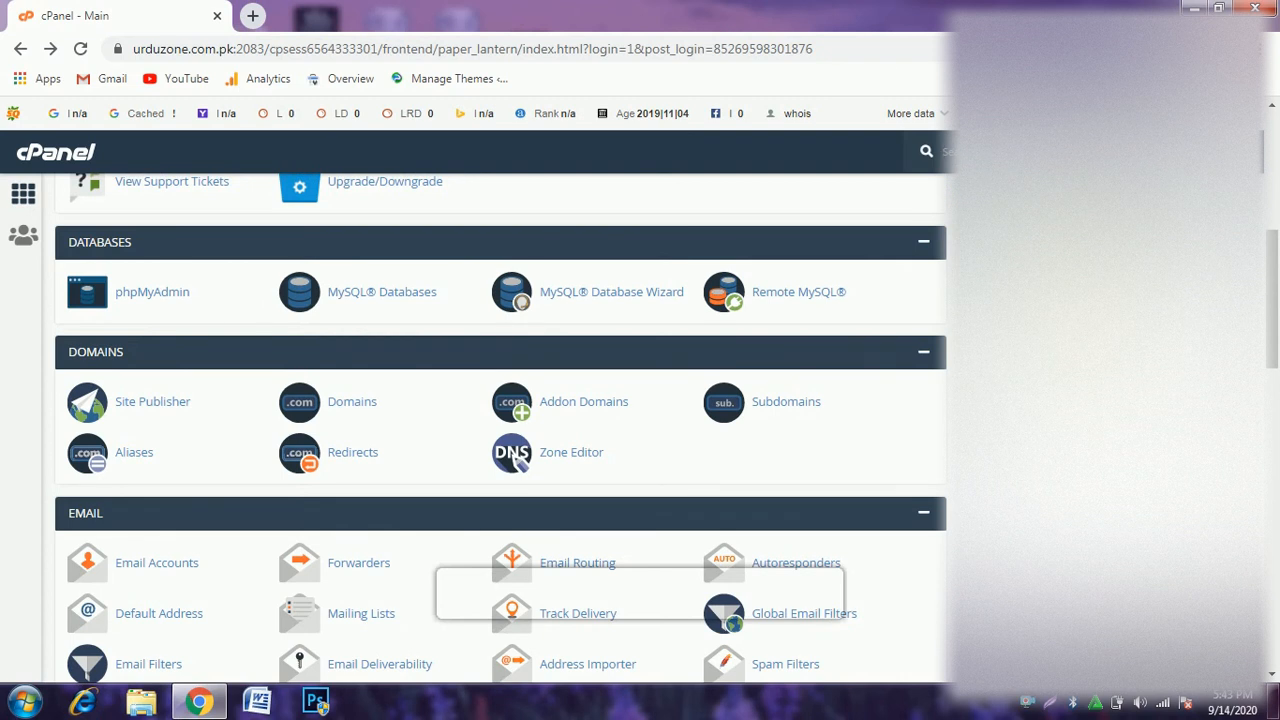
key(ctrl+plus)
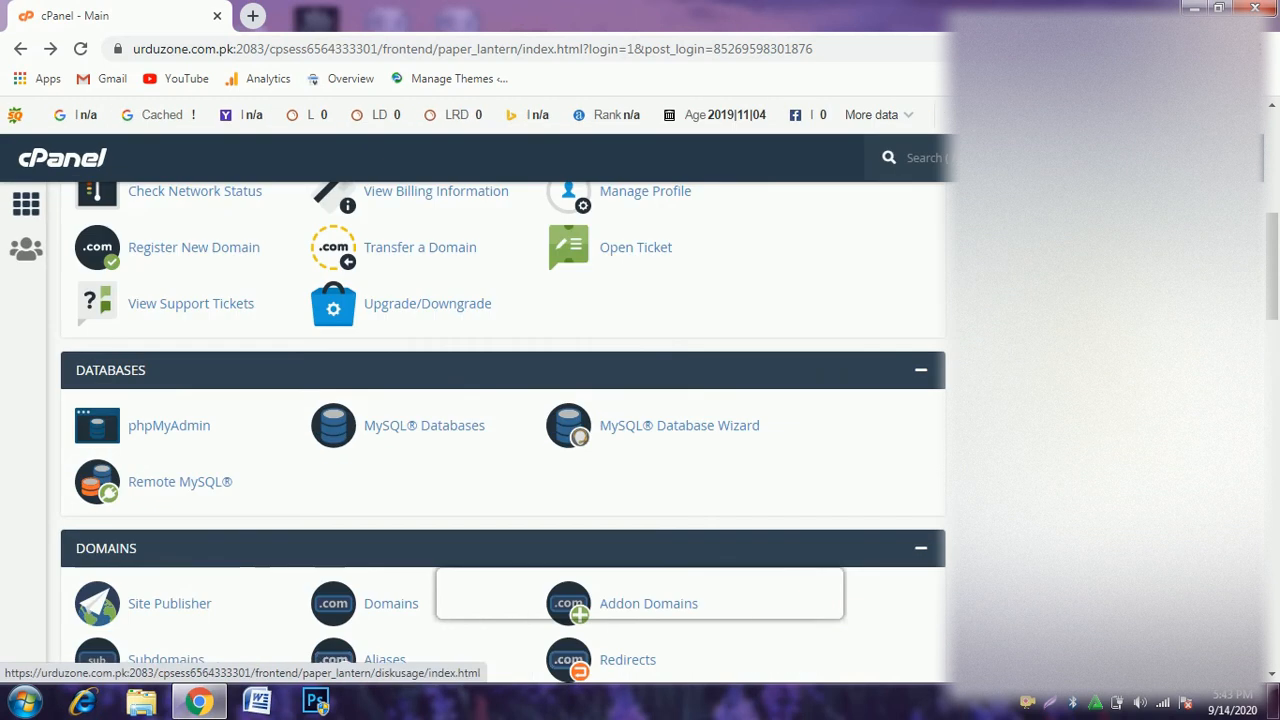
key(ctrl+plus)
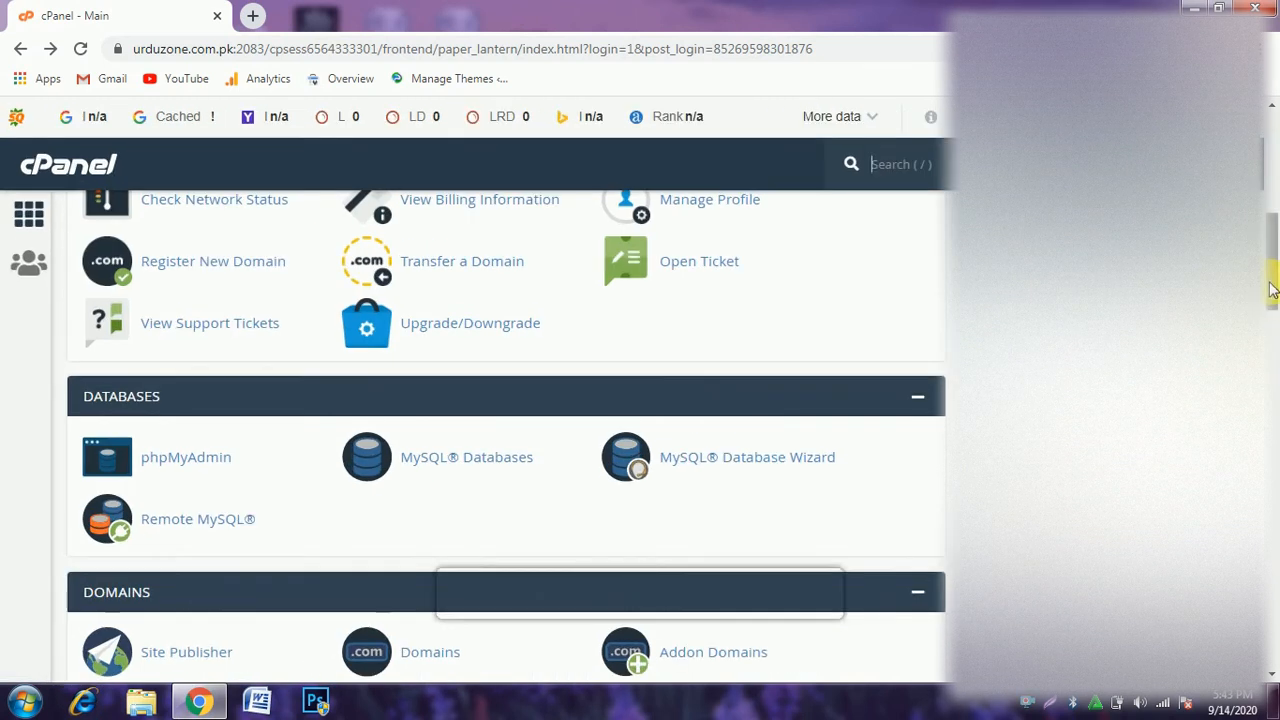
scroll(1272, 302, up, 3)
scroll(1274, 302, down, 3)
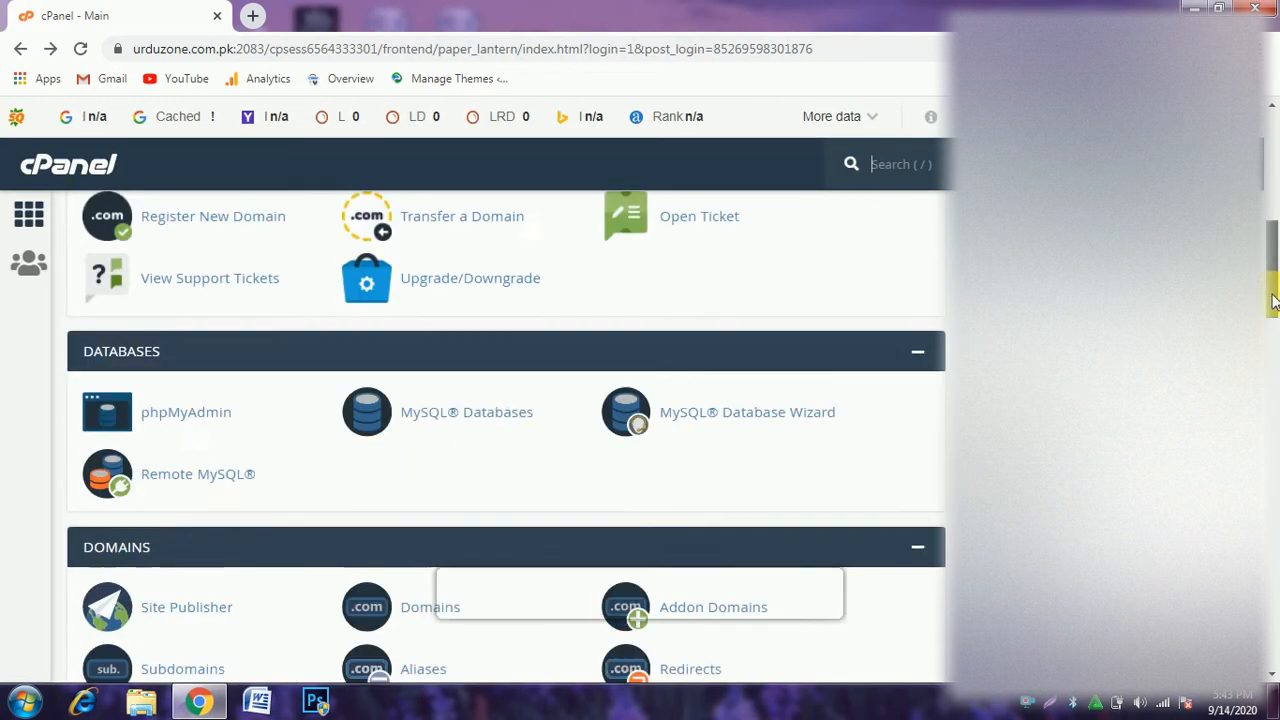
scroll(1272, 302, down, 3)
scroll(1272, 302, up, 2)
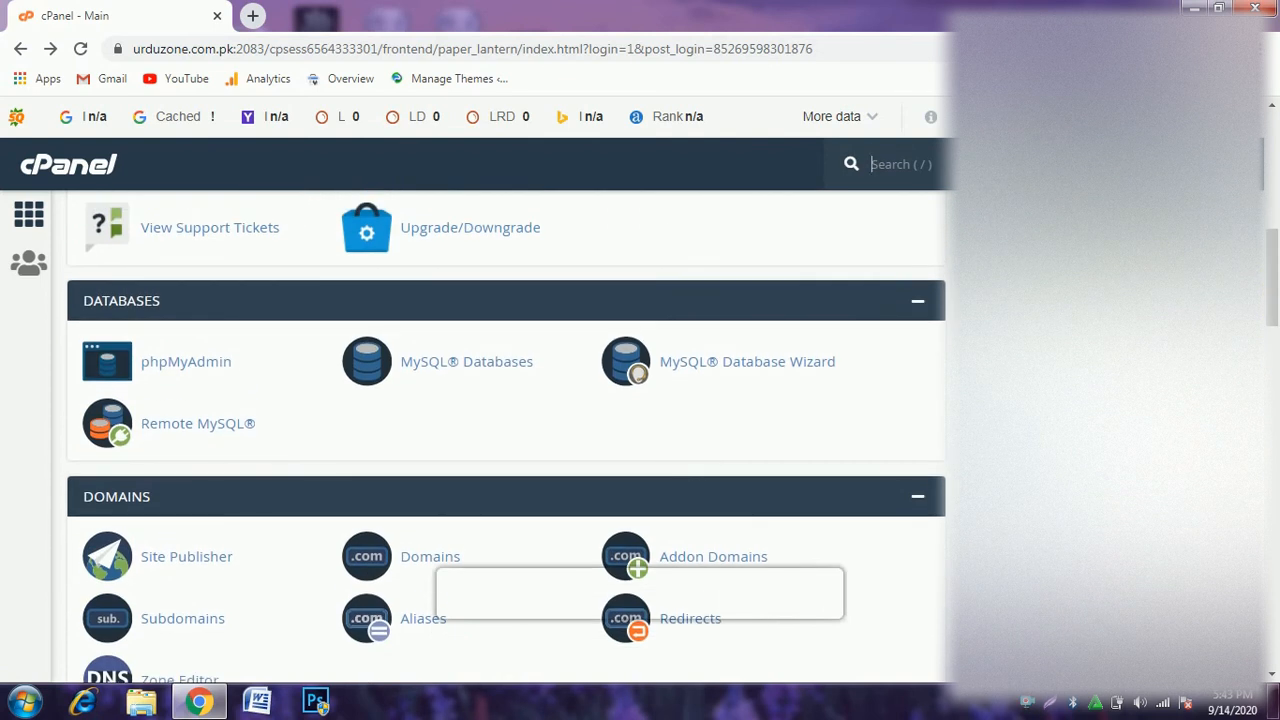
drag(1100, 245, 955, 243)
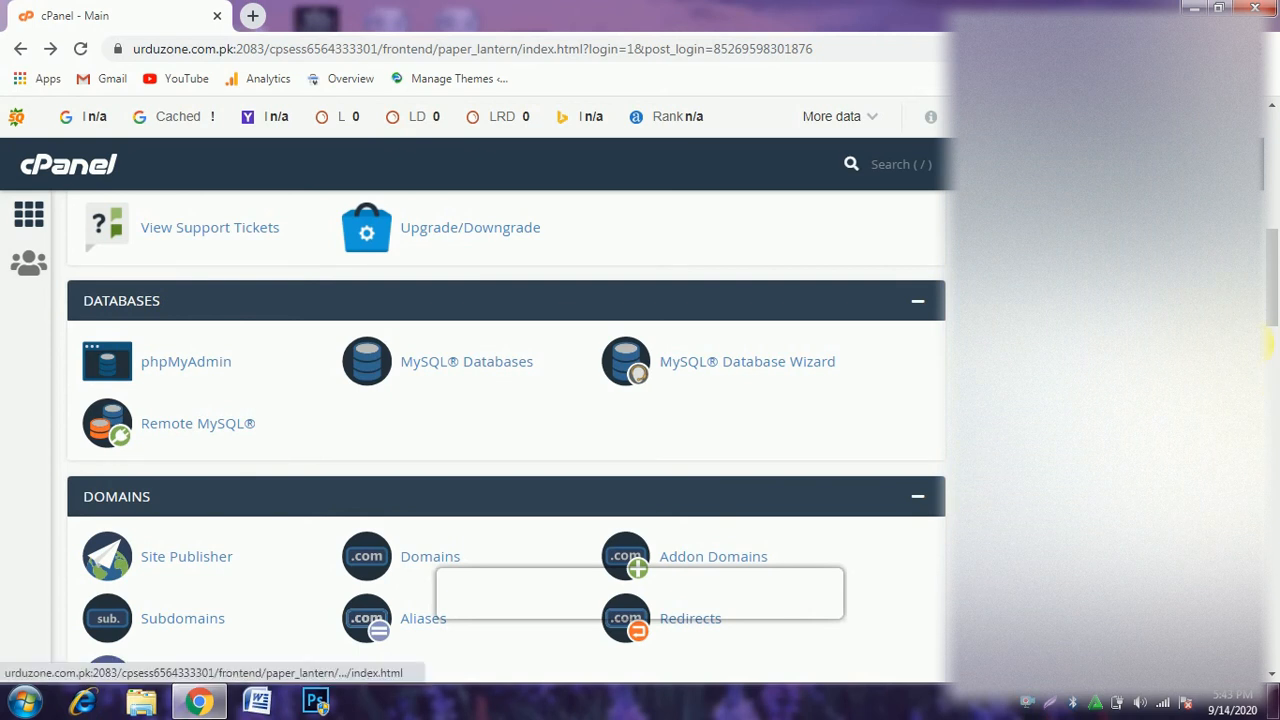
drag(1277, 297, 1277, 640)
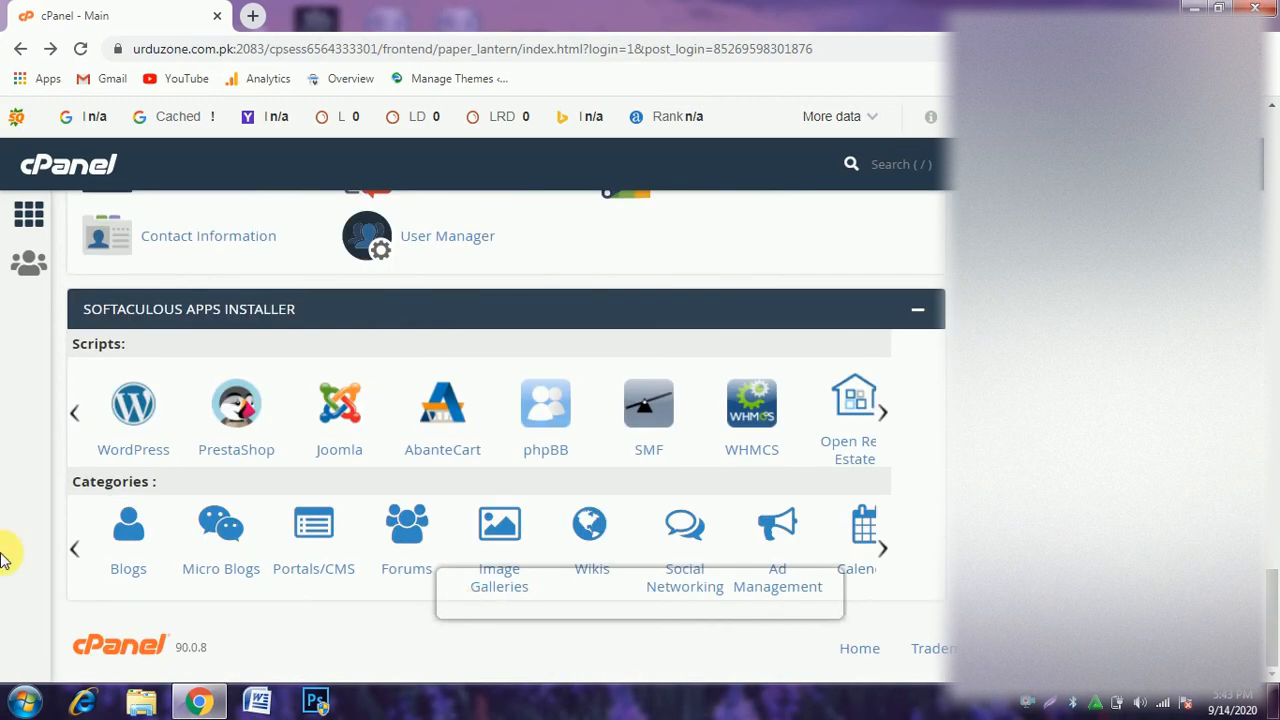
click(140, 412)
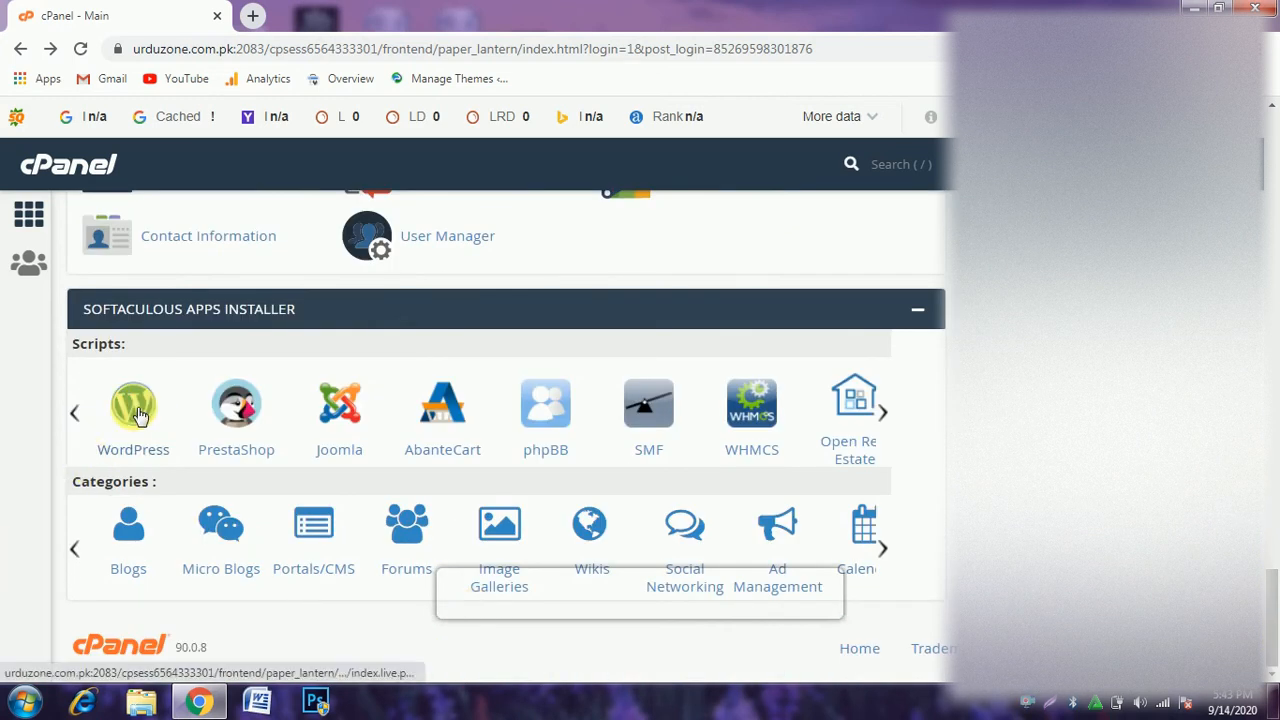
click(143, 407)
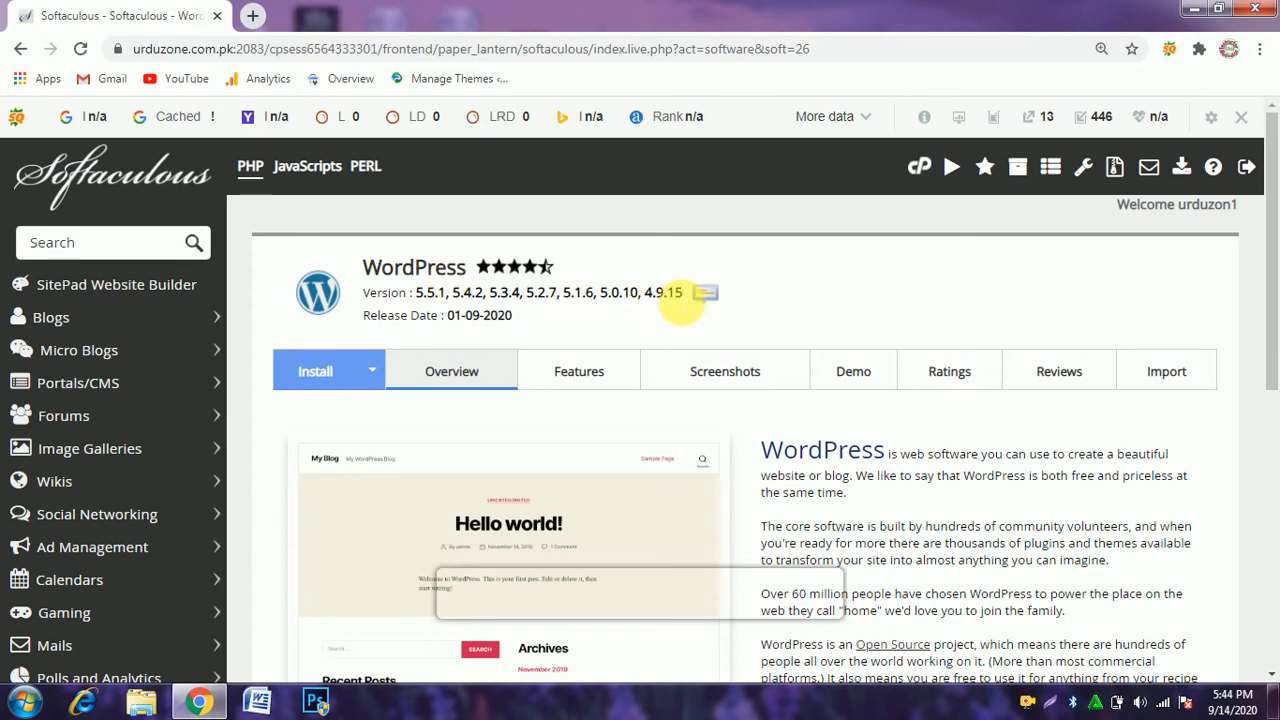
Review the WordPress versions and release date on the overview page and open the installation form.
drag(678, 294, 418, 296)
click(598, 300)
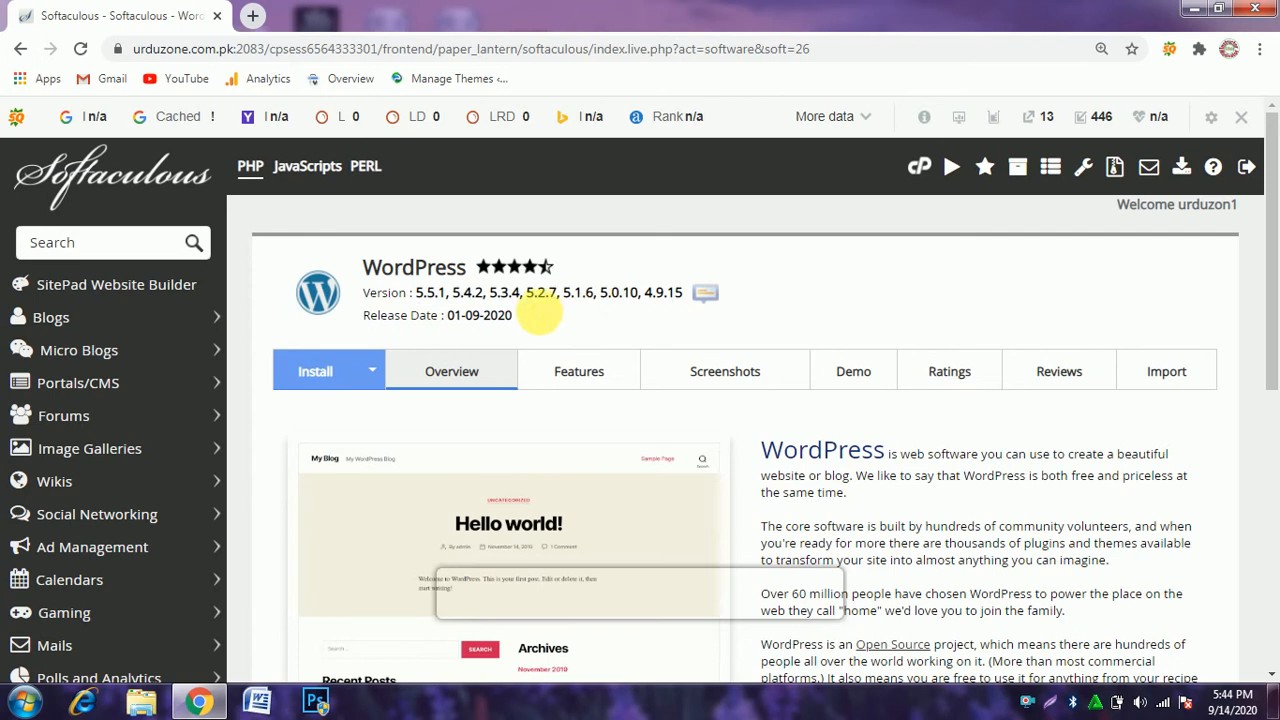
drag(514, 316, 448, 318)
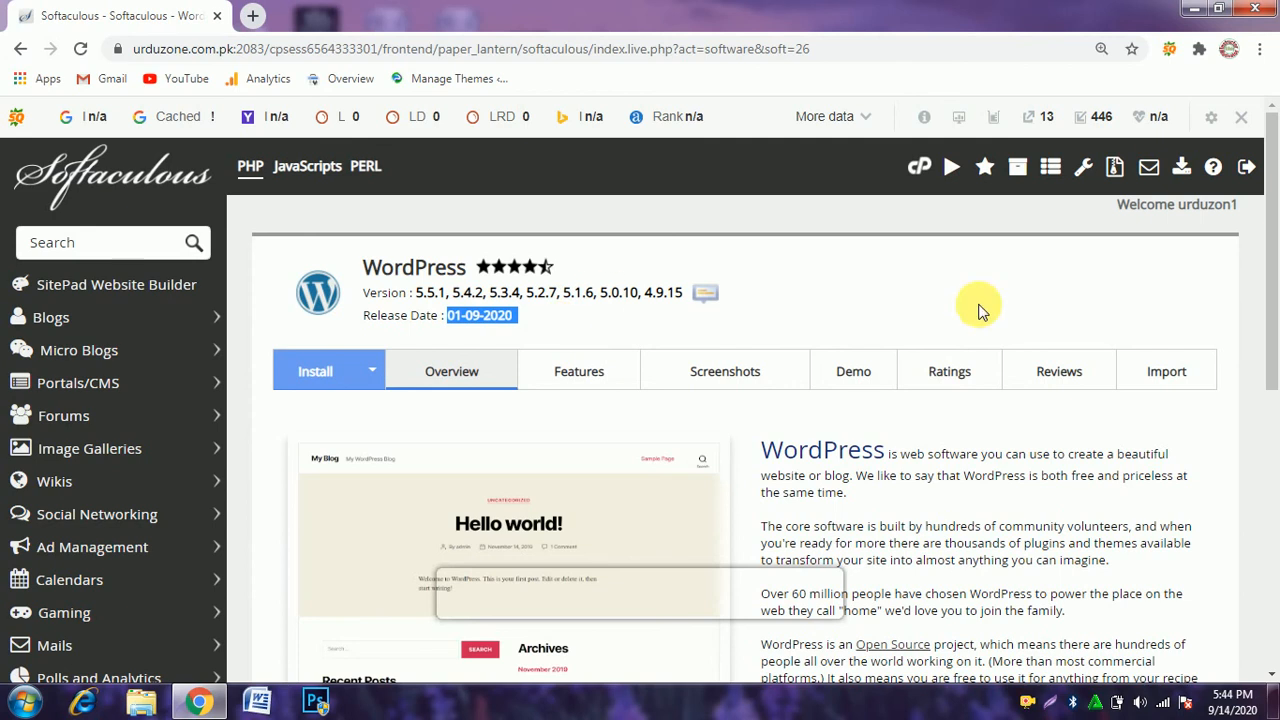
drag(1275, 220, 1276, 387)
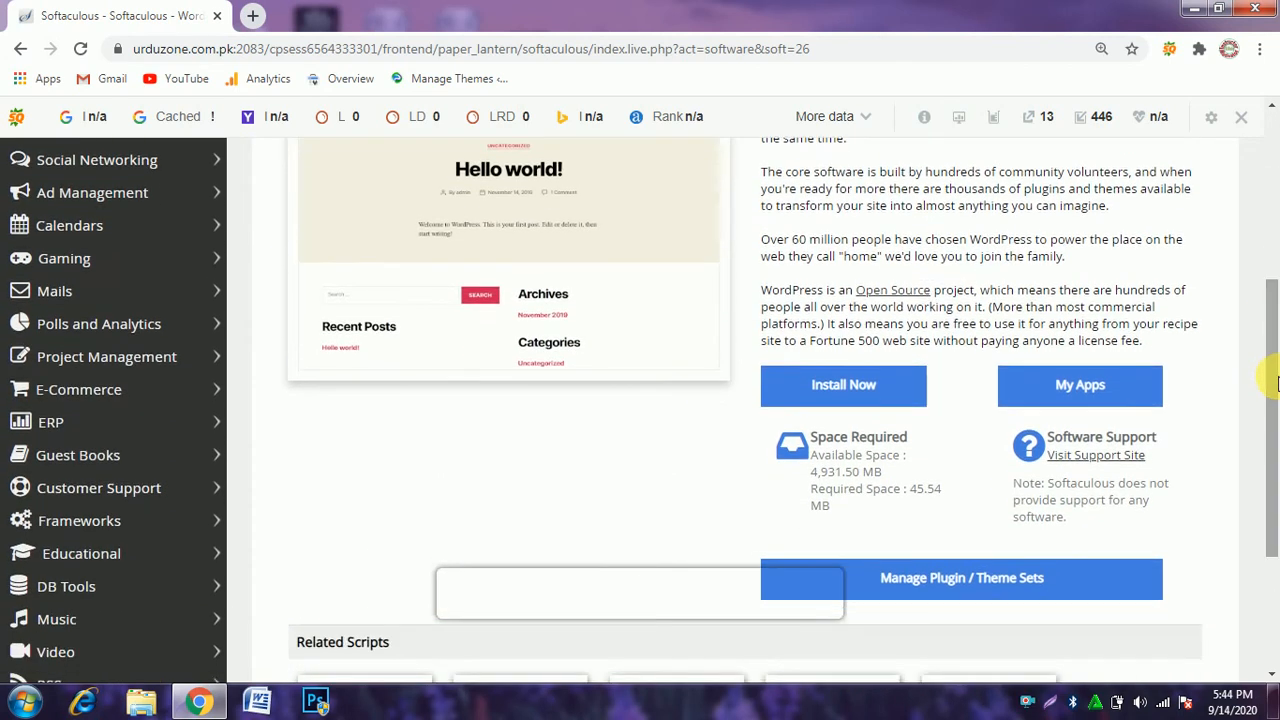
click(842, 390)
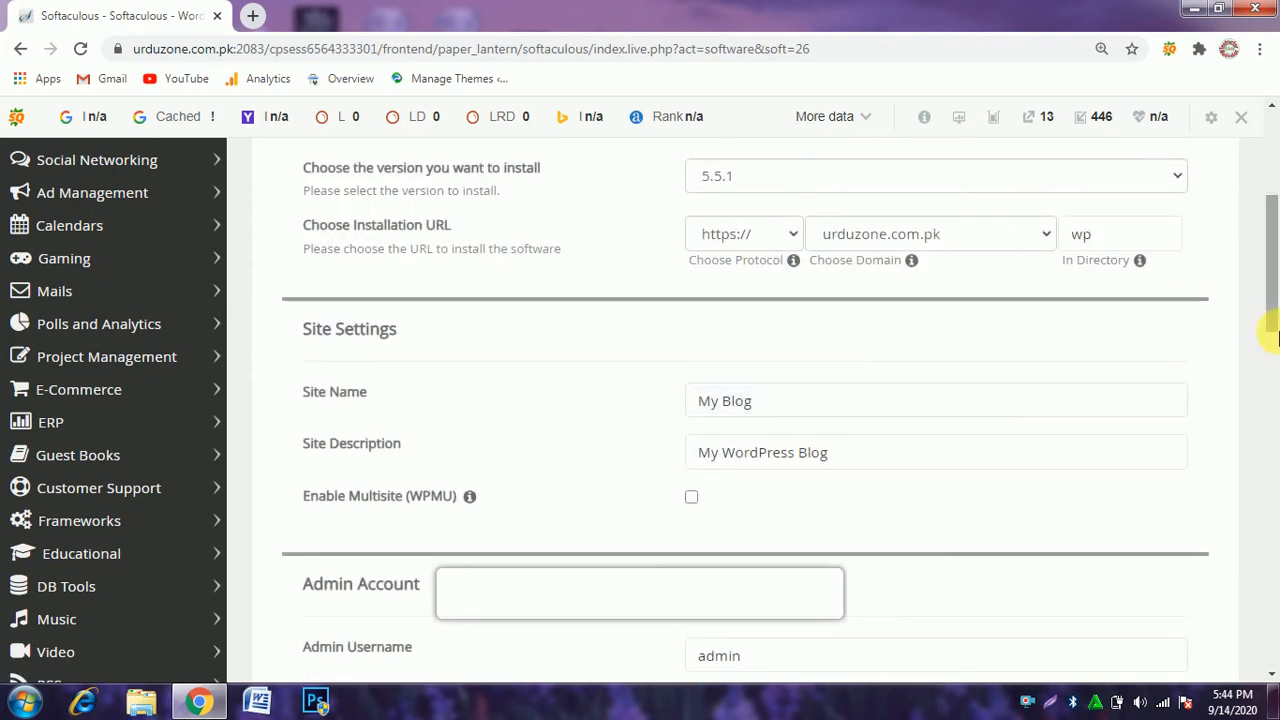
Clear the installation directory so WordPress installs at the root of urduzone.com.pk.
drag(1276, 330, 1277, 286)
click(1118, 379)
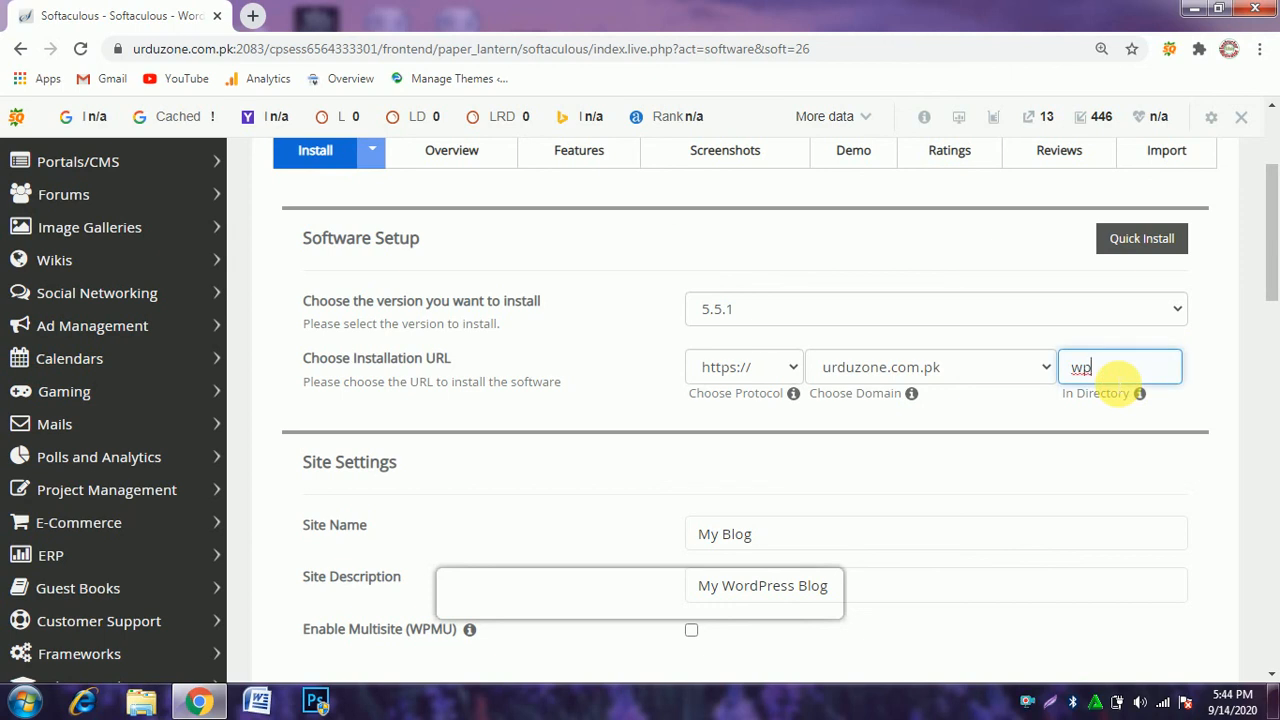
key(BackSpace)
key(BackSpace)
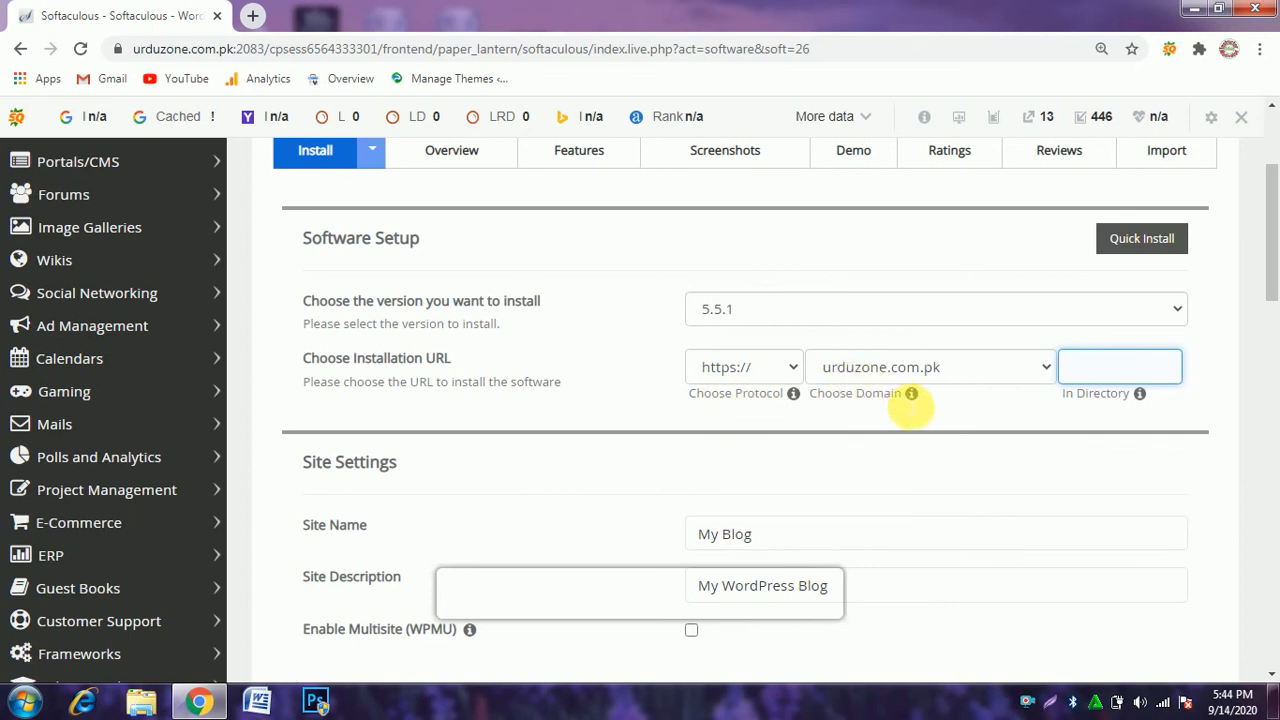
Set the site name to "Urdu Zone" in the Site Settings.
drag(1276, 215, 1271, 257)
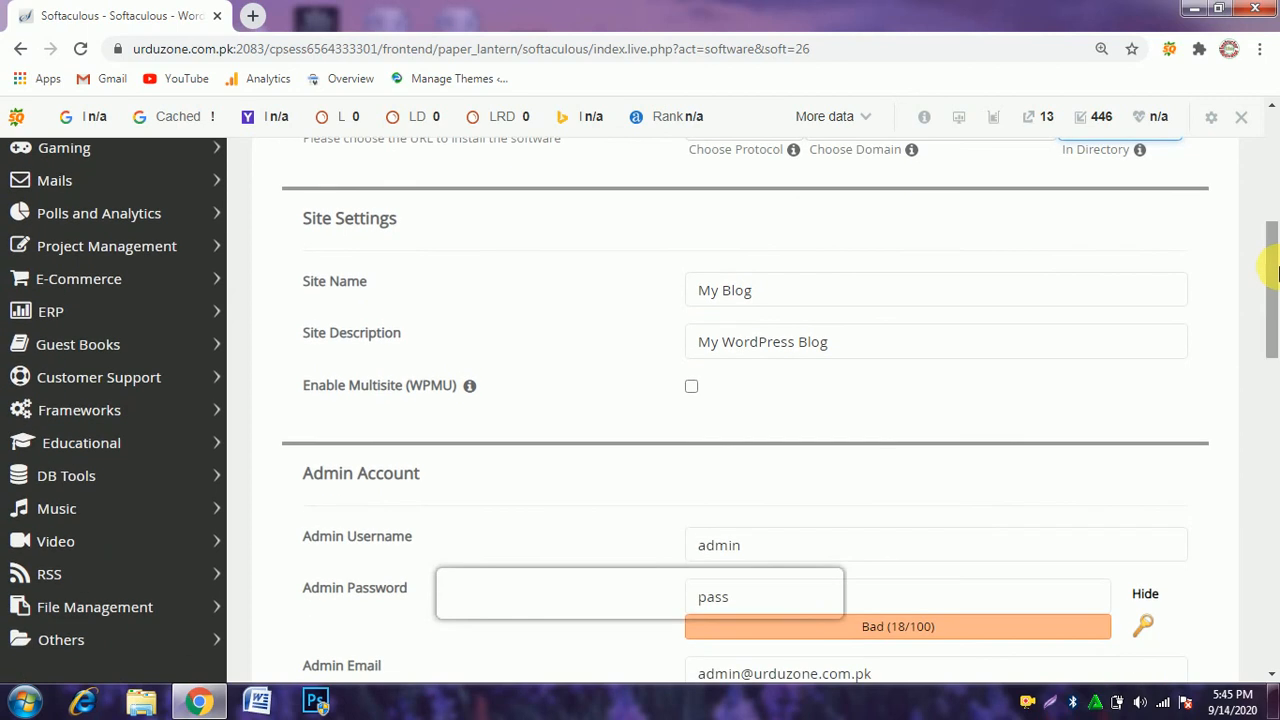
click(910, 290)
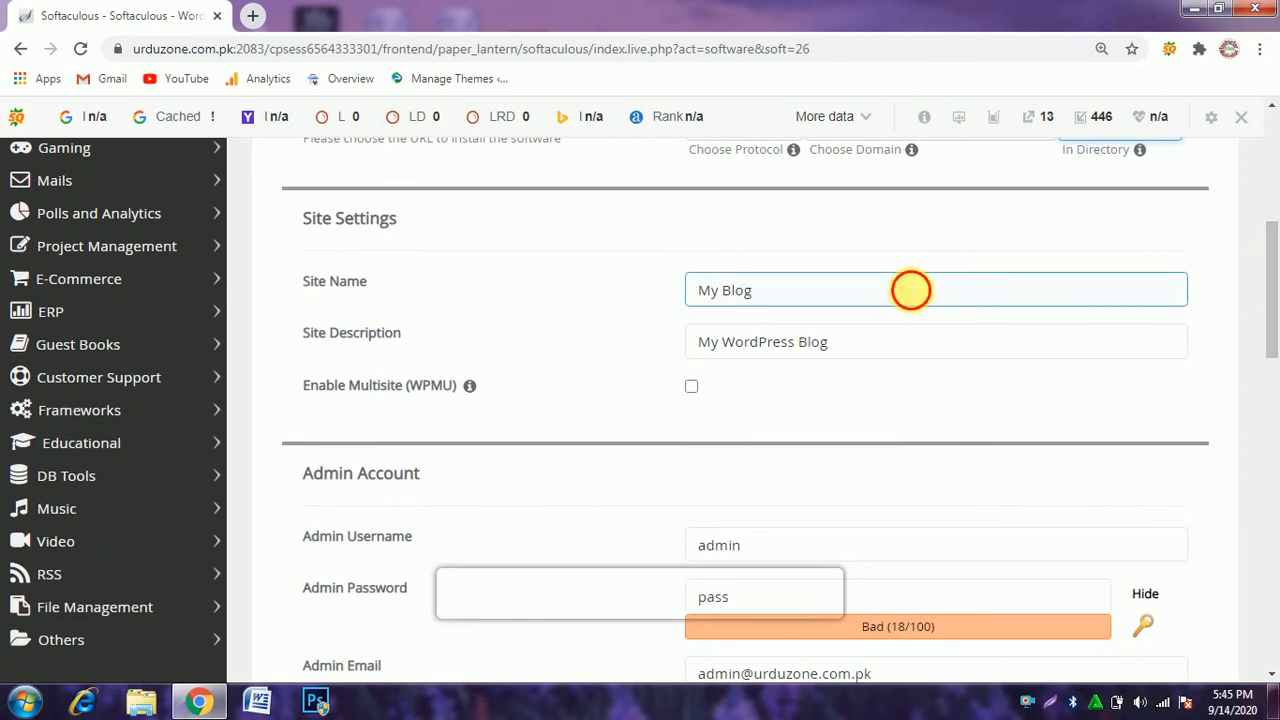
key(BackSpace)
key(BackSpace)
key(BackSpace)
key(BackSpace)
key(BackSpace)
key(BackSpace)
key(BackSpace)
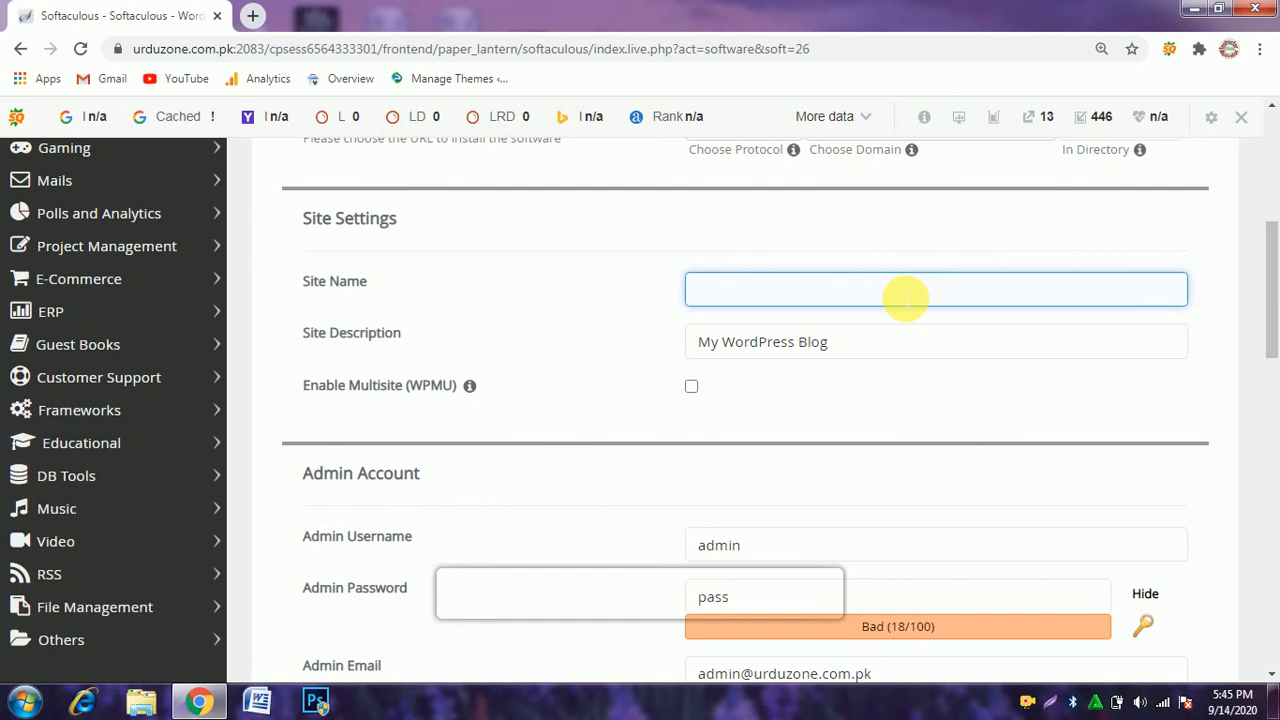
text(Urd)
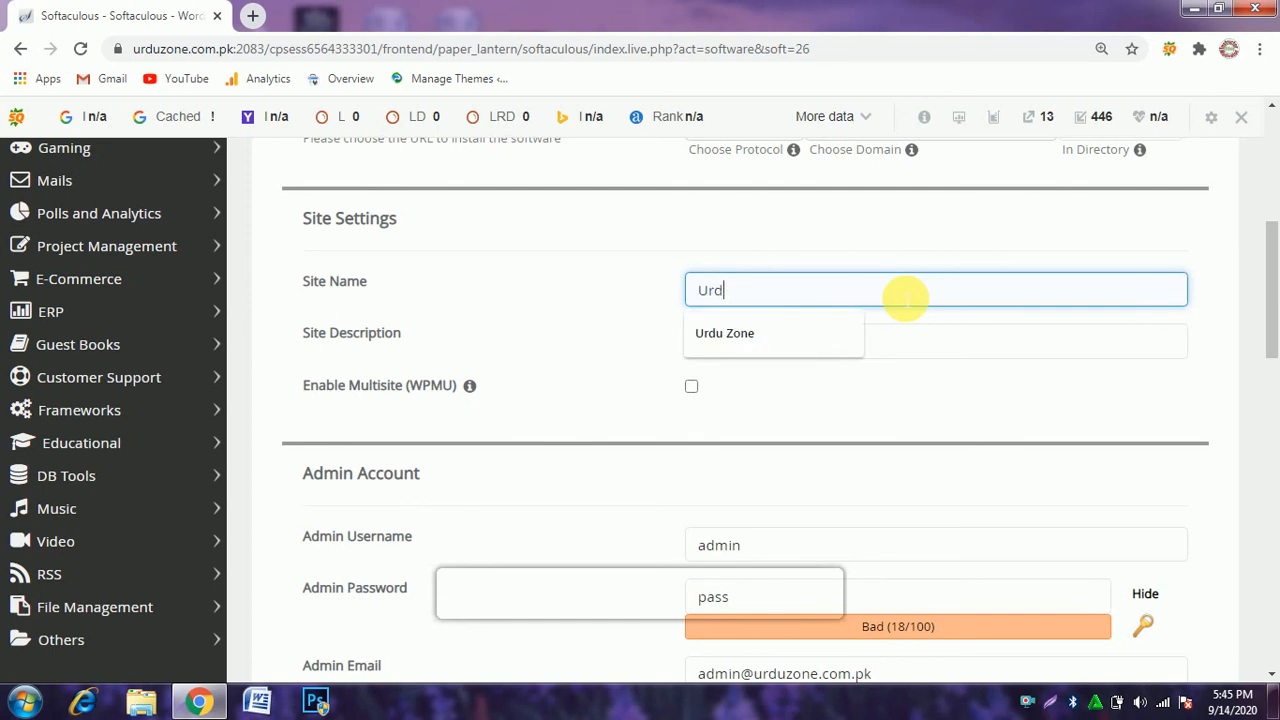
text(u Zone)
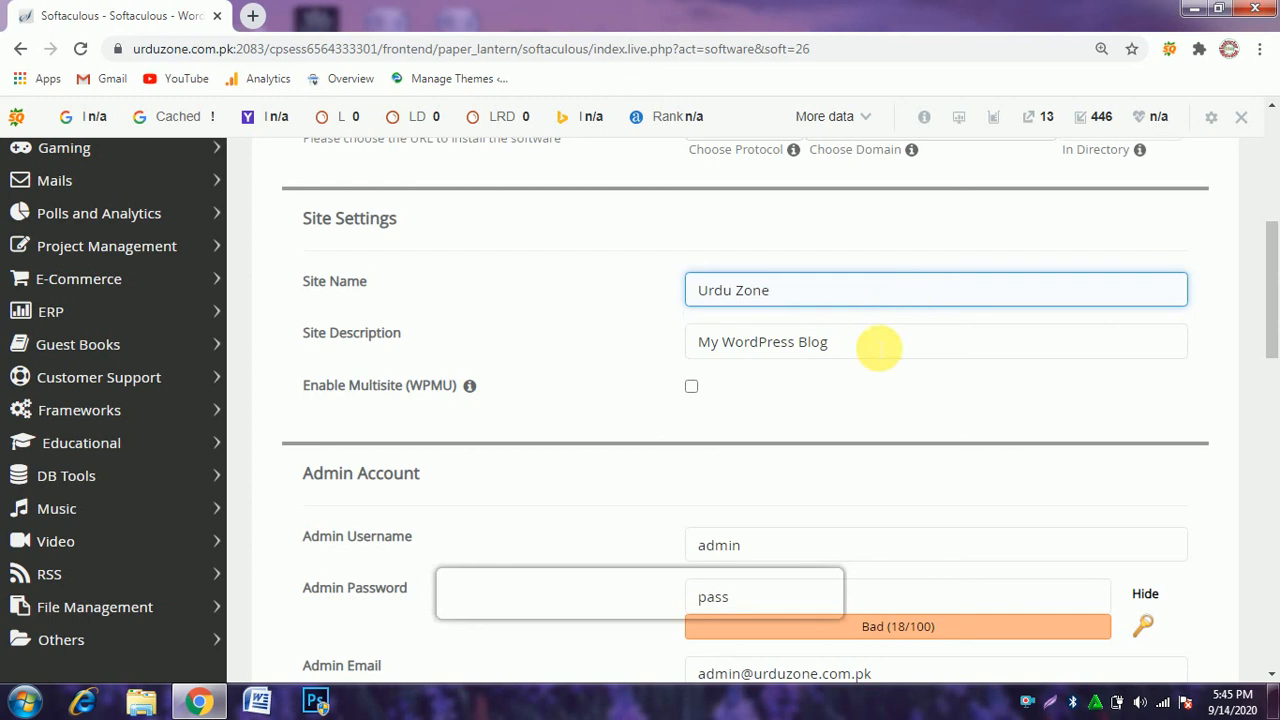
Set the site description to "Urdu Zone is my website".
click(876, 349)
key(BackSpace)
key(BackSpace)
key(BackSpace)
key(BackSpace)
key(BackSpace)
key(BackSpace)
key(BackSpace)
key(BackSpace)
key(BackSpace)
key(BackSpace)
key(BackSpace)
key(BackSpace)
key(BackSpace)
key(BackSpace)
key(BackSpace)
key(BackSpace)
key(BackSpace)
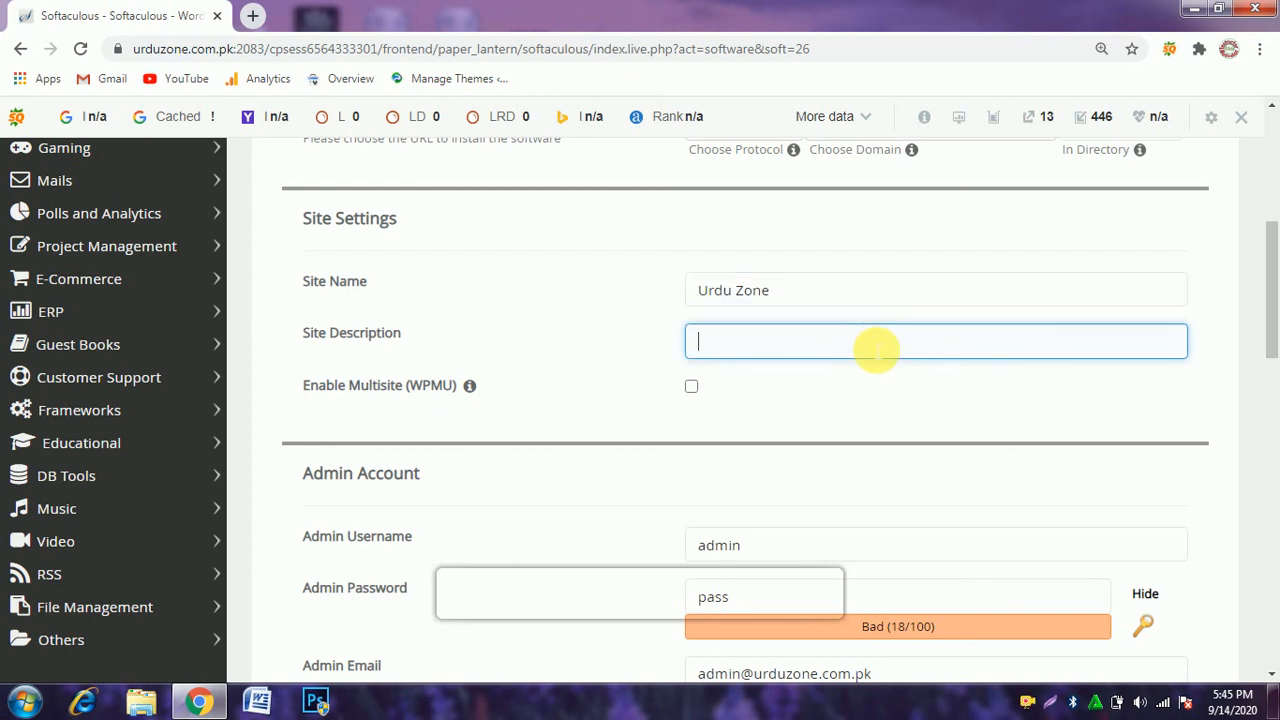
text(Urd)
click(803, 384)
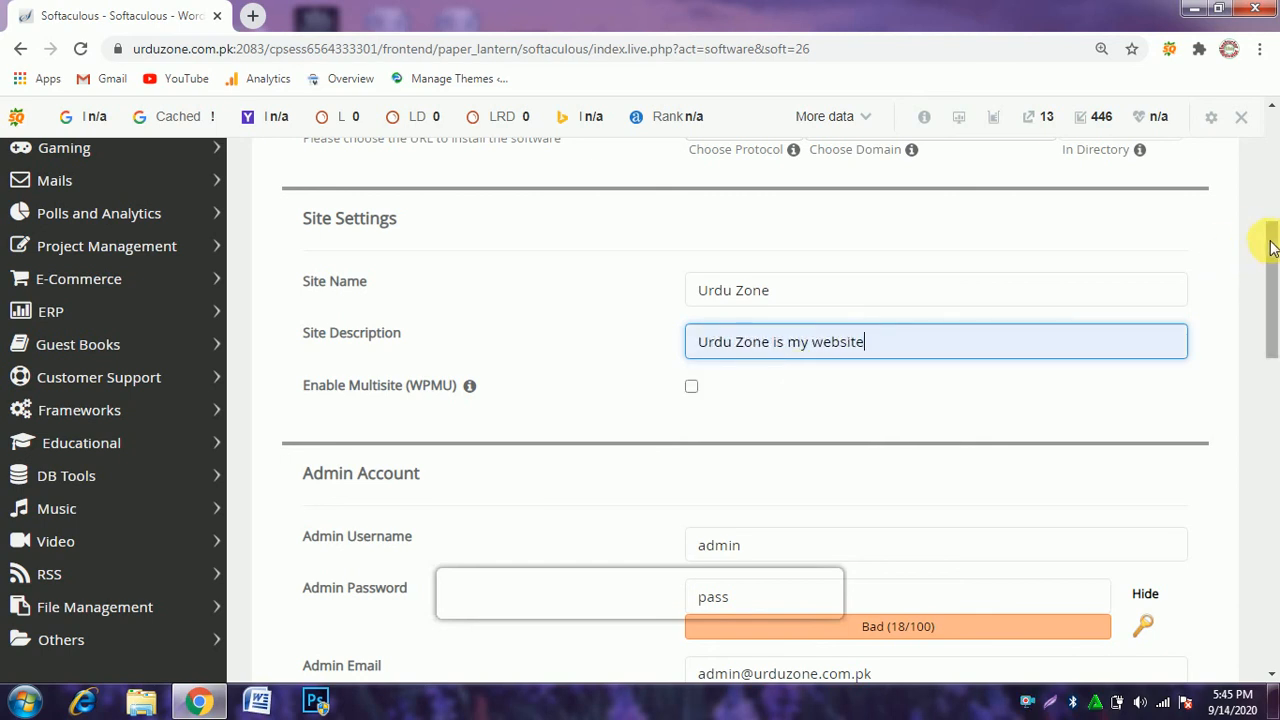
Mask the Admin Password field and replace its content with a new admin account password.
drag(1271, 251, 1273, 323)
click(1148, 298)
click(864, 311)
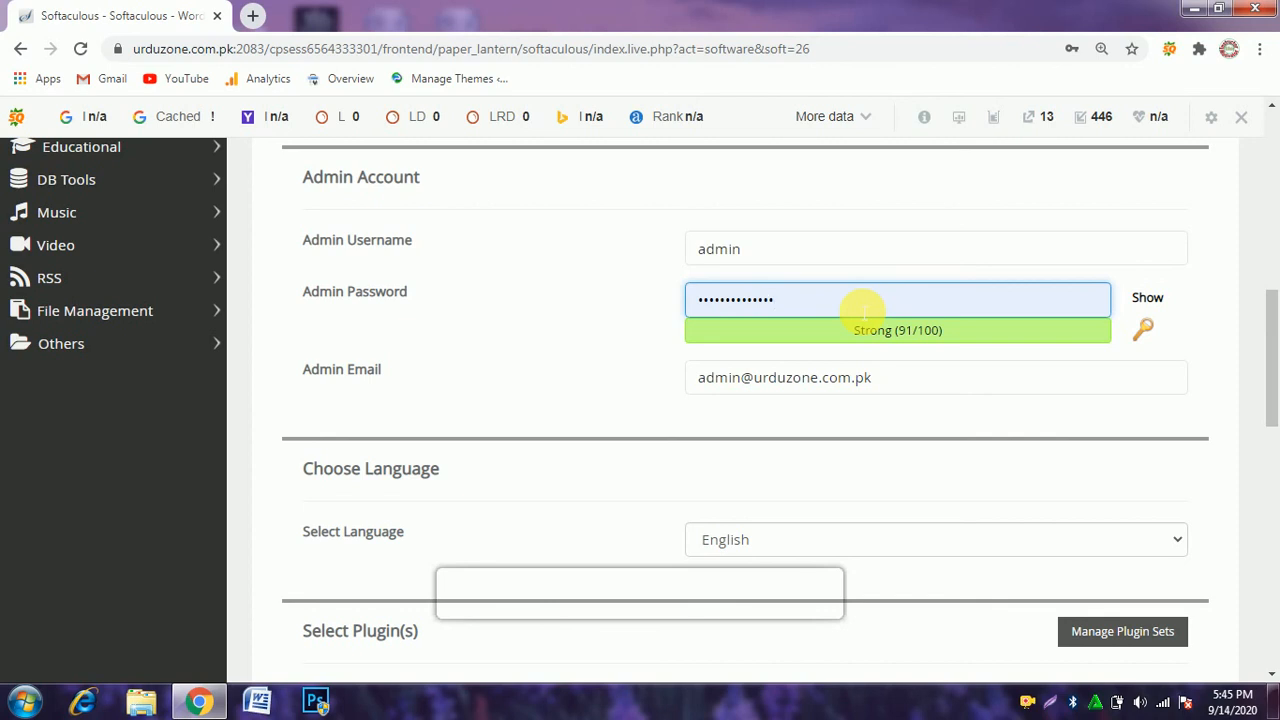
key(BackSpace)
key(BackSpace)
key(BackSpace)
key(BackSpace)
key(BackSpace)
key(BackSpace)
key(BackSpace)
key(BackSpace)
key(BackSpace)
key(BackSpace)
key(BackSpace)
key(BackSpace)
key(BackSpace)
key(BackSpace)
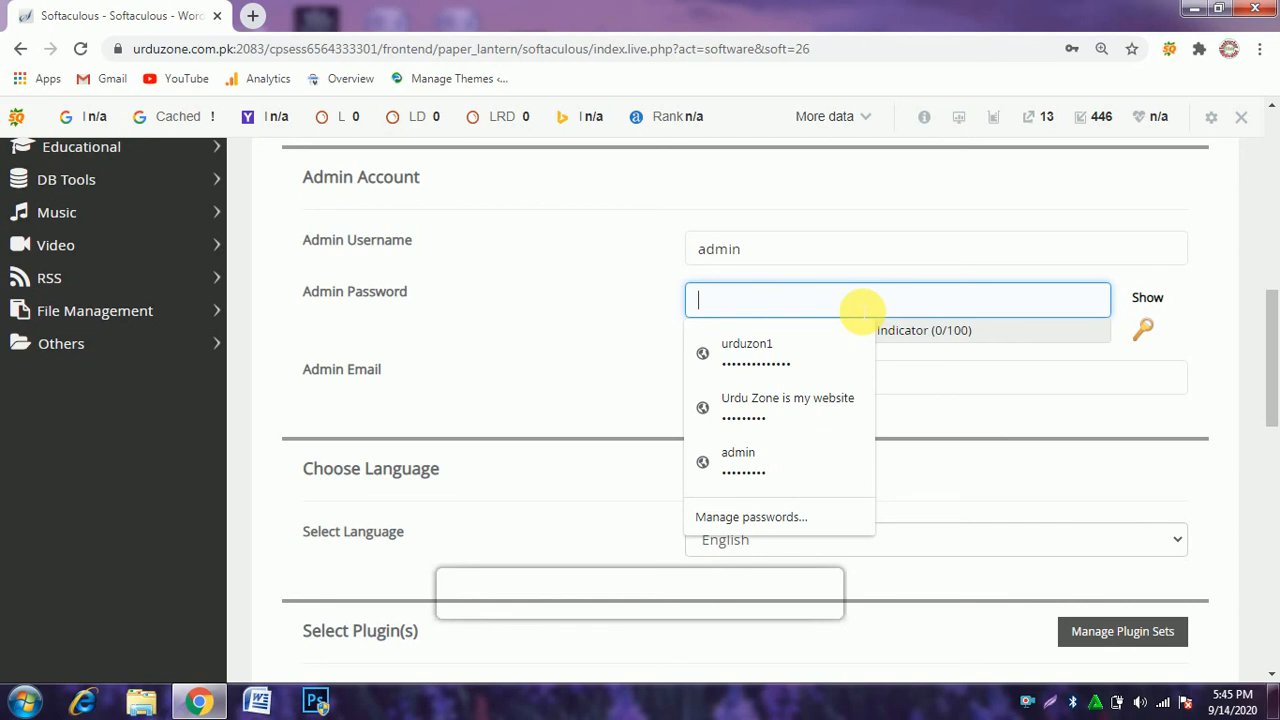
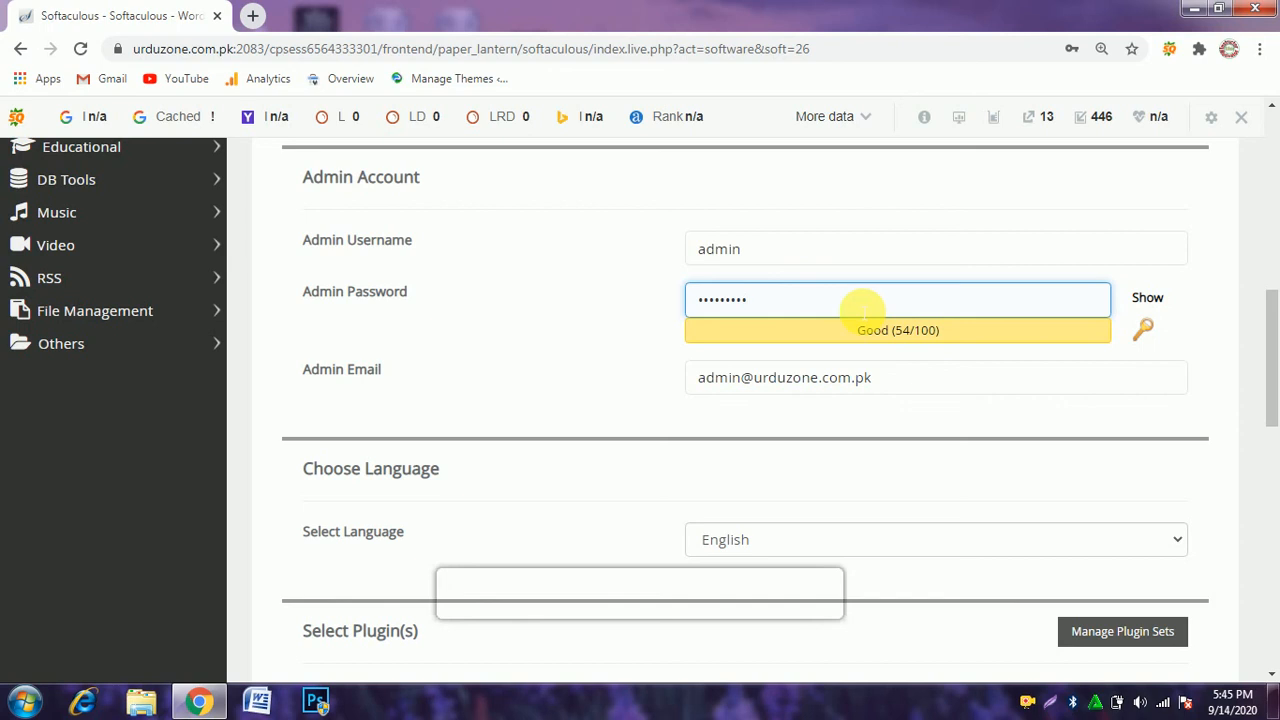
Keep English as the site language and run the WordPress installation.
drag(1272, 316, 1274, 378)
click(1176, 299)
click(1176, 299)
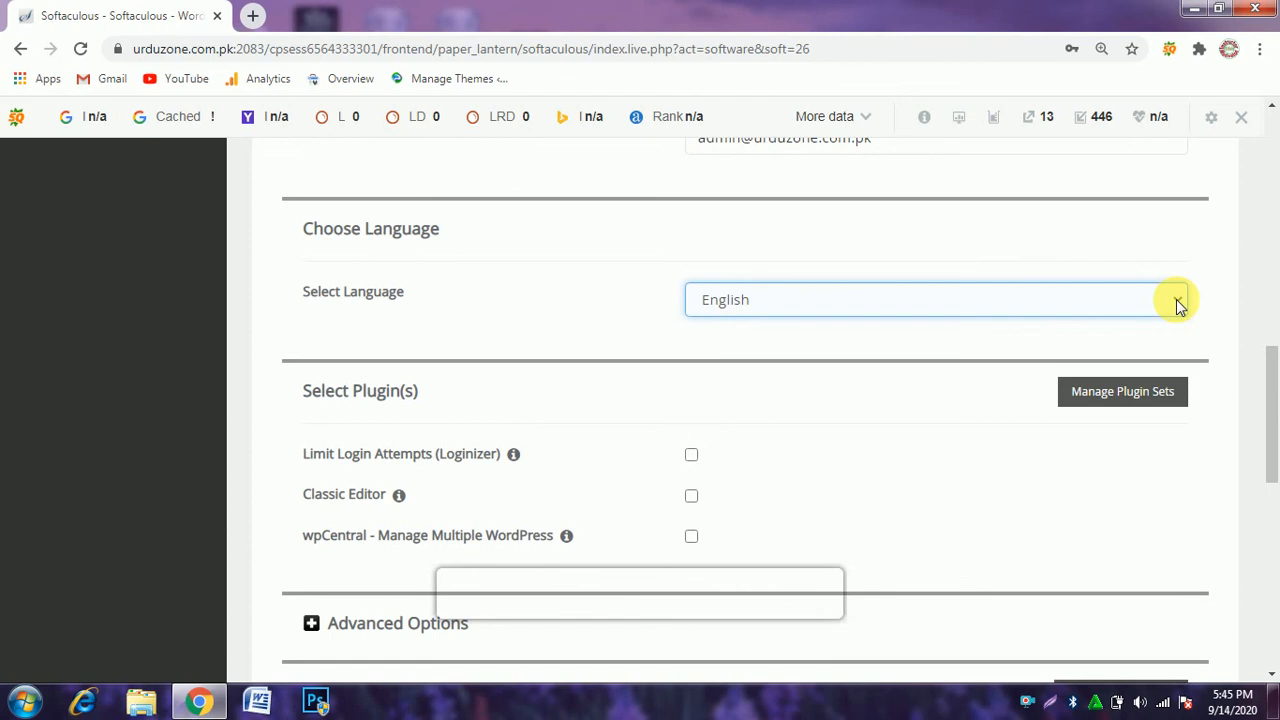
drag(1270, 368, 1275, 537)
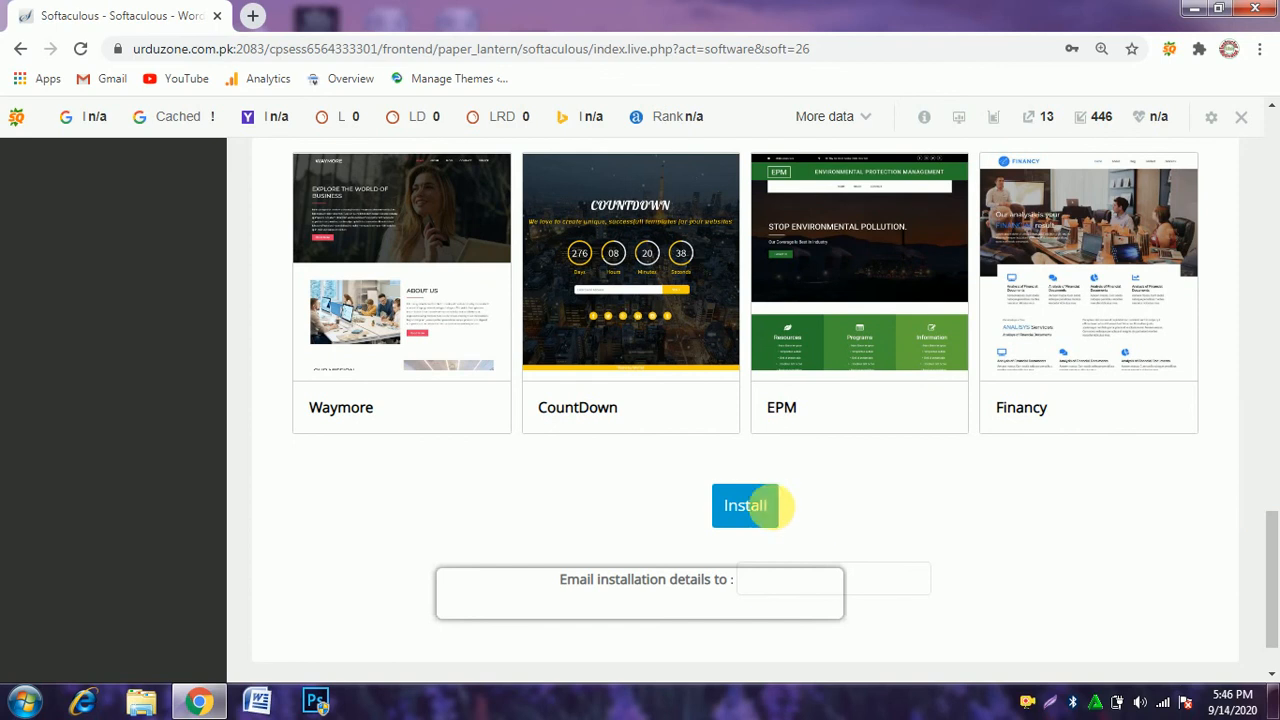
click(767, 514)
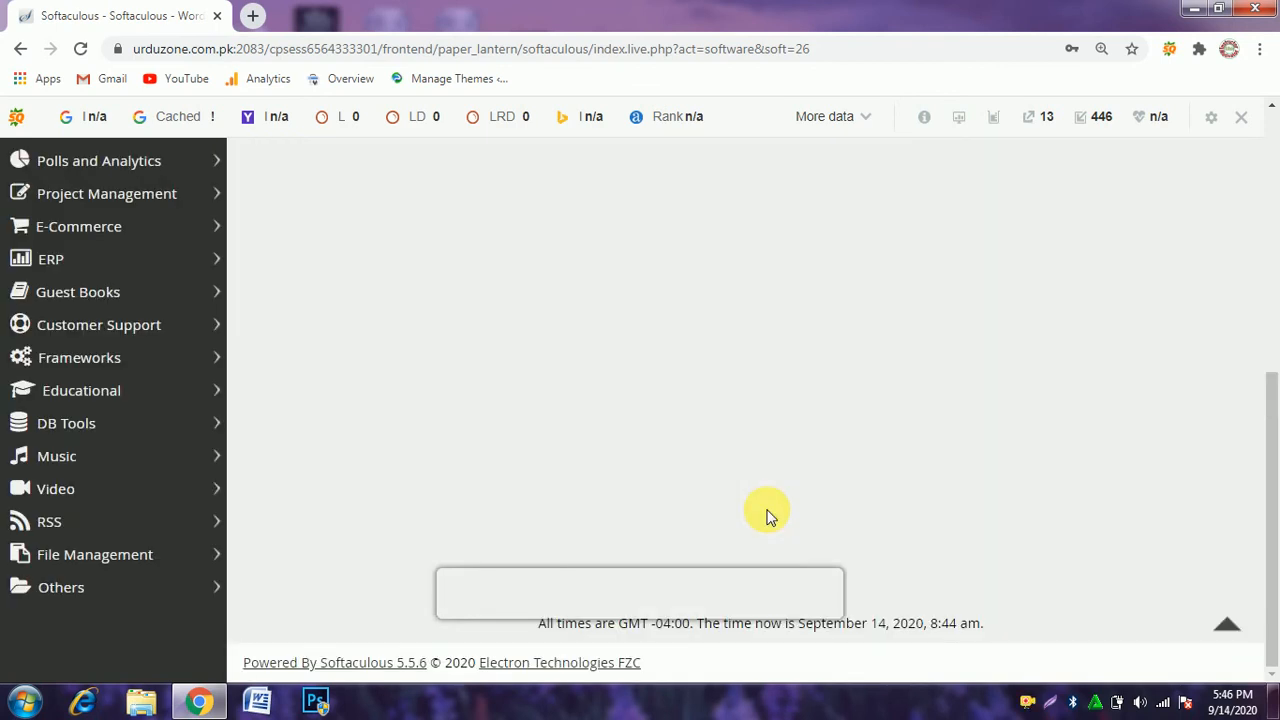
drag(1268, 477, 1277, 195)
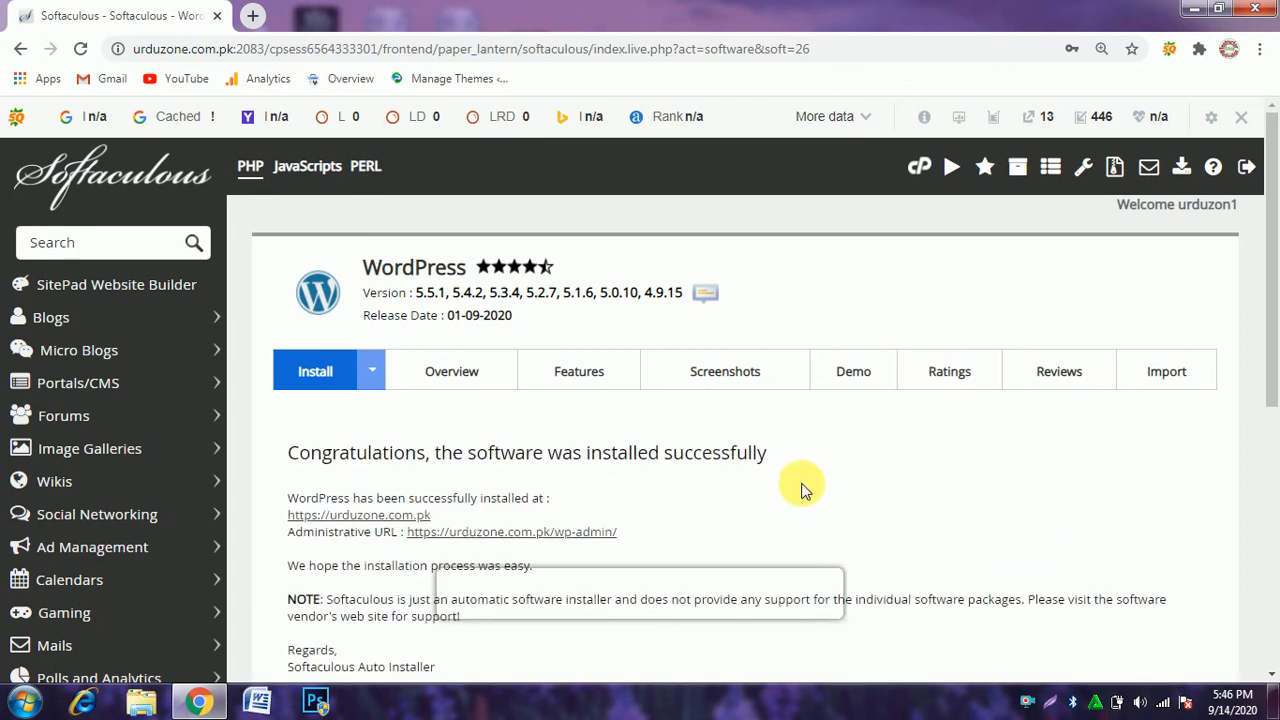
drag(783, 455, 441, 455)
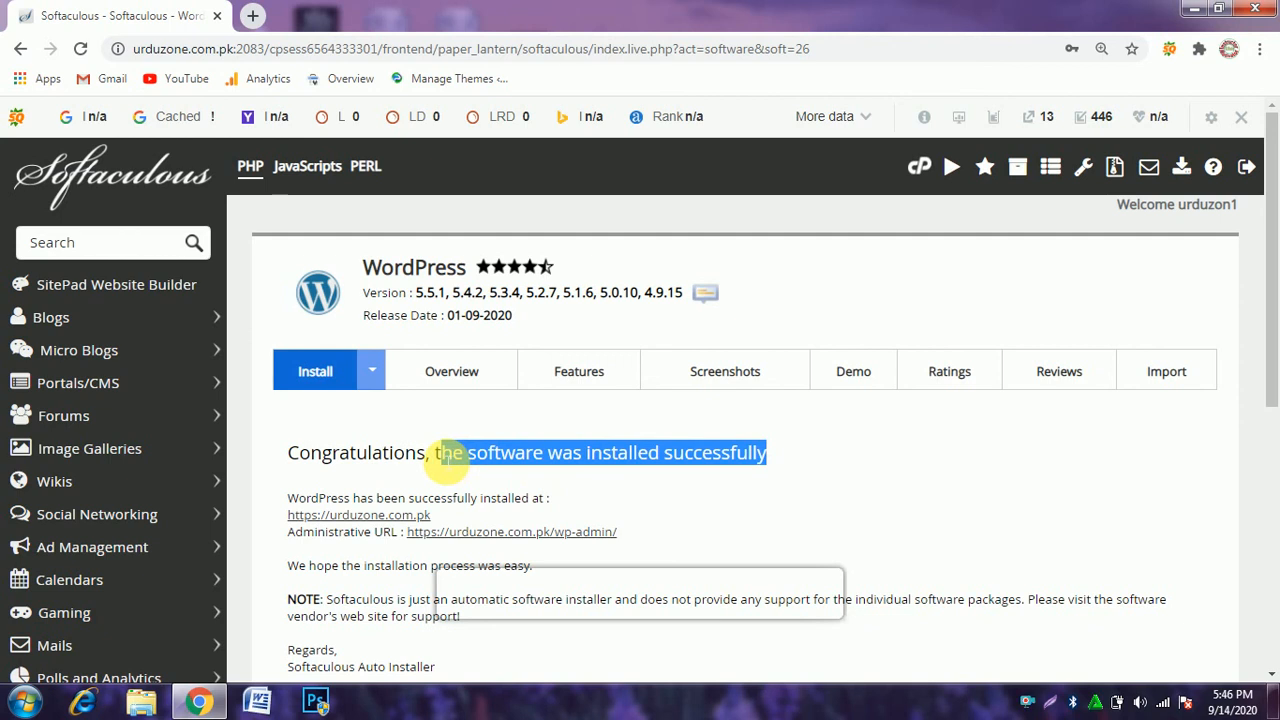
click(815, 453)
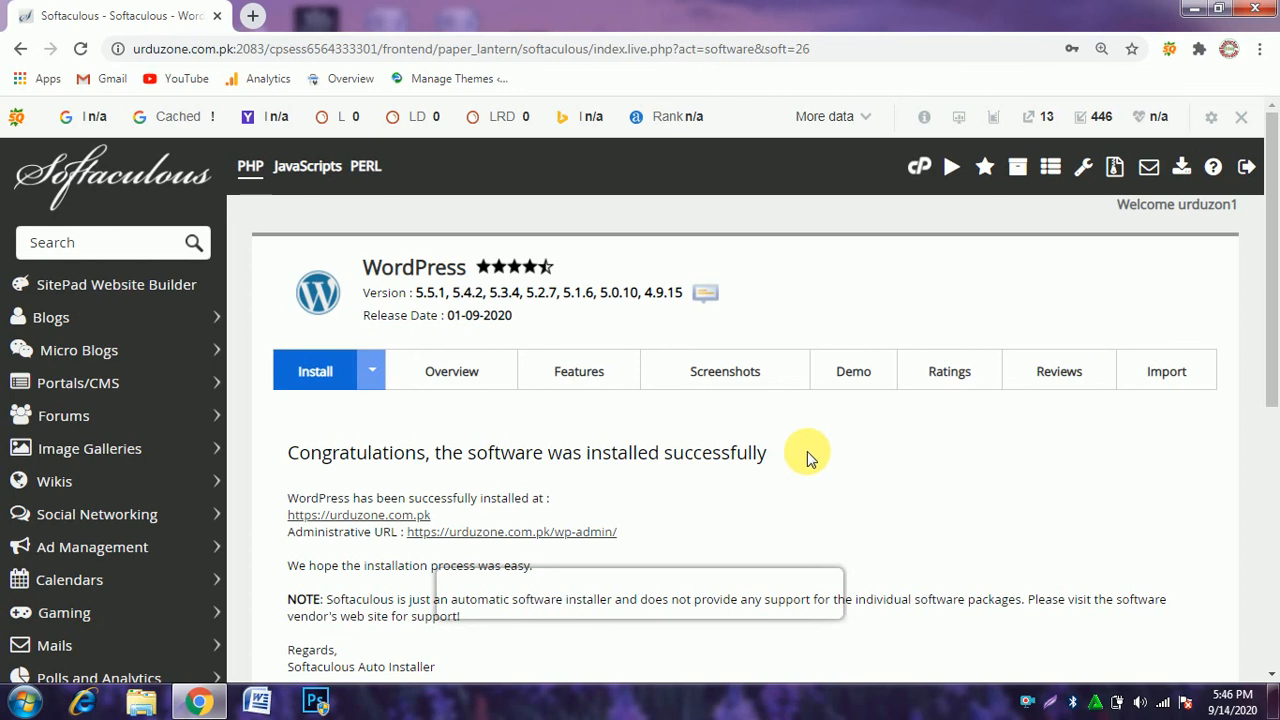
click(441, 516)
drag(441, 516, 287, 524)
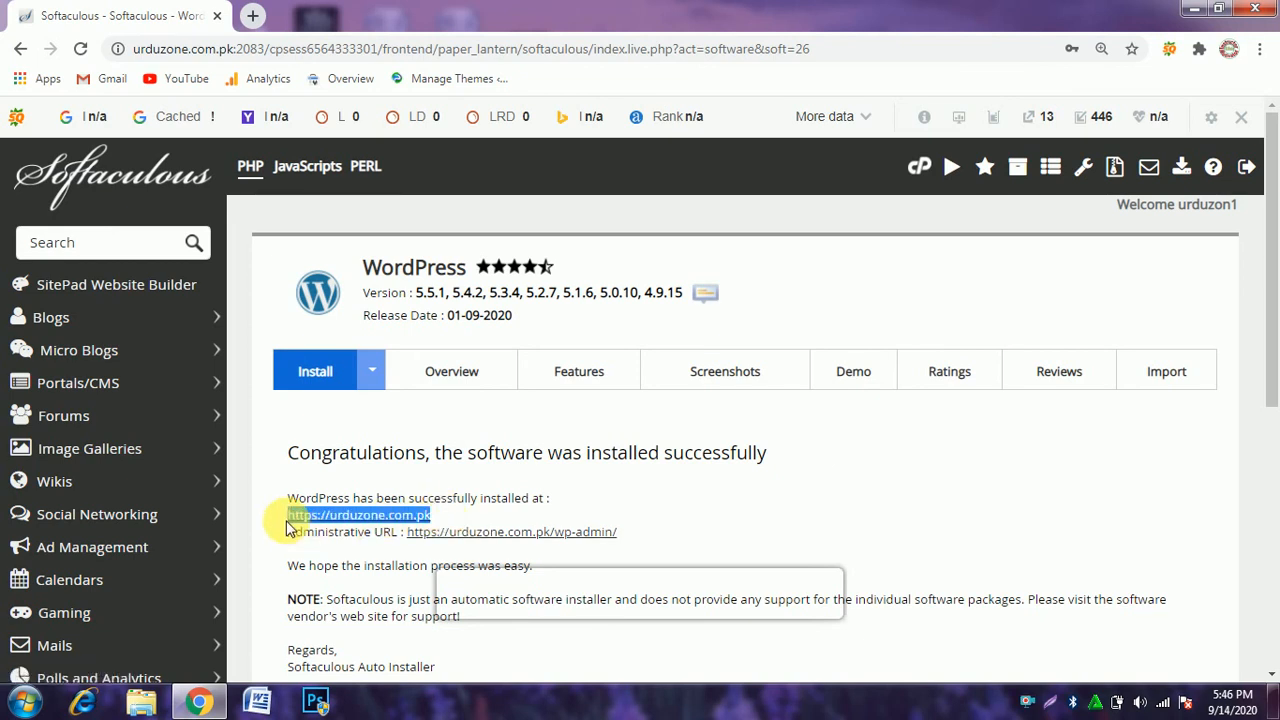
right_click(300, 515)
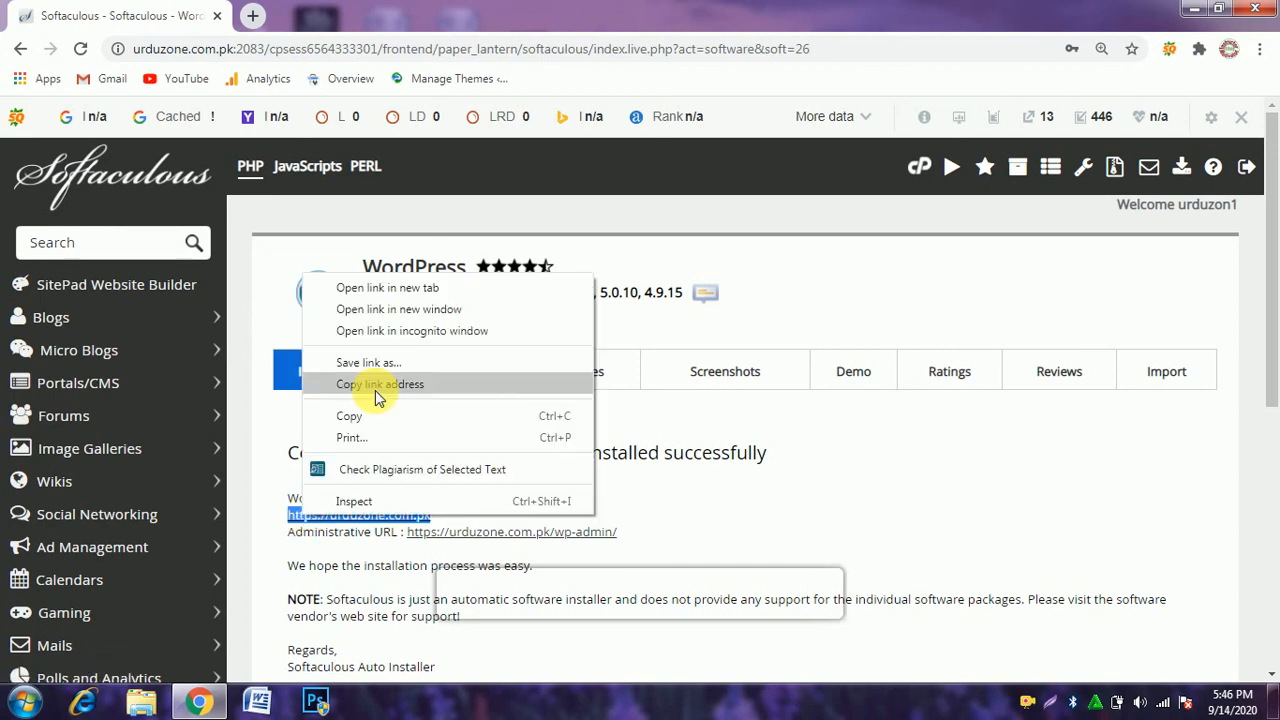
click(357, 419)
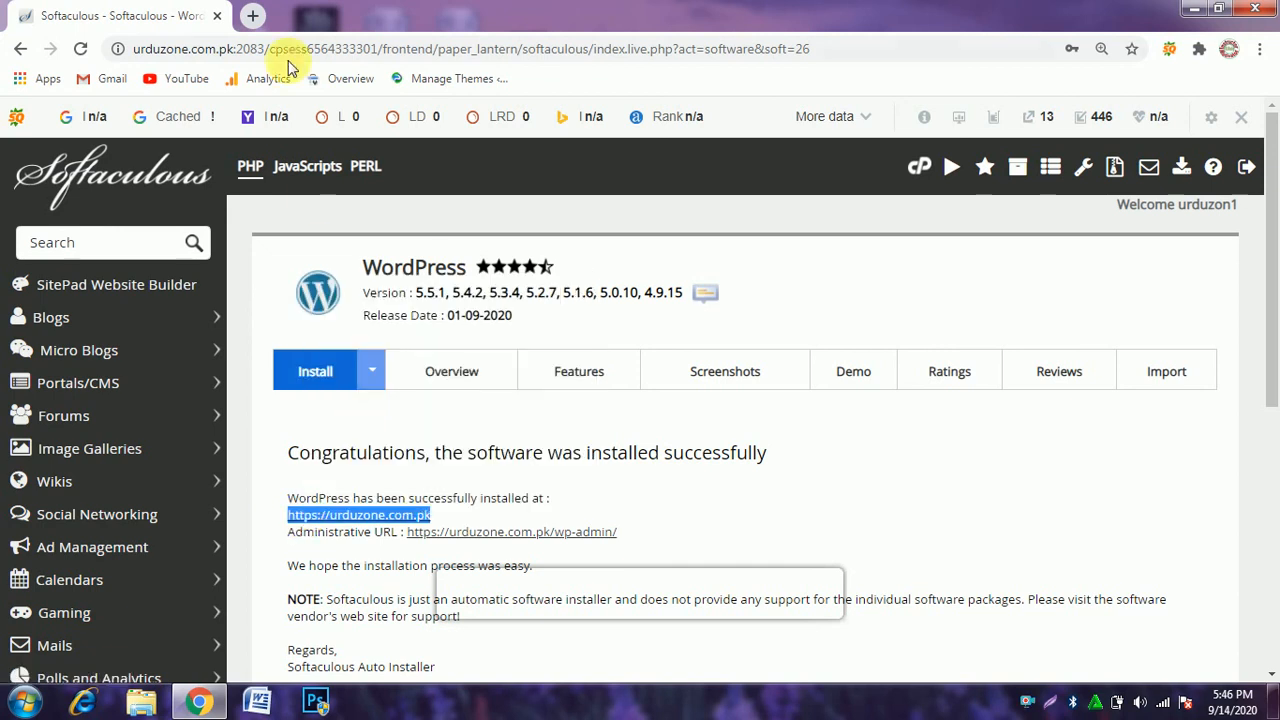
click(253, 15)
click(255, 50)
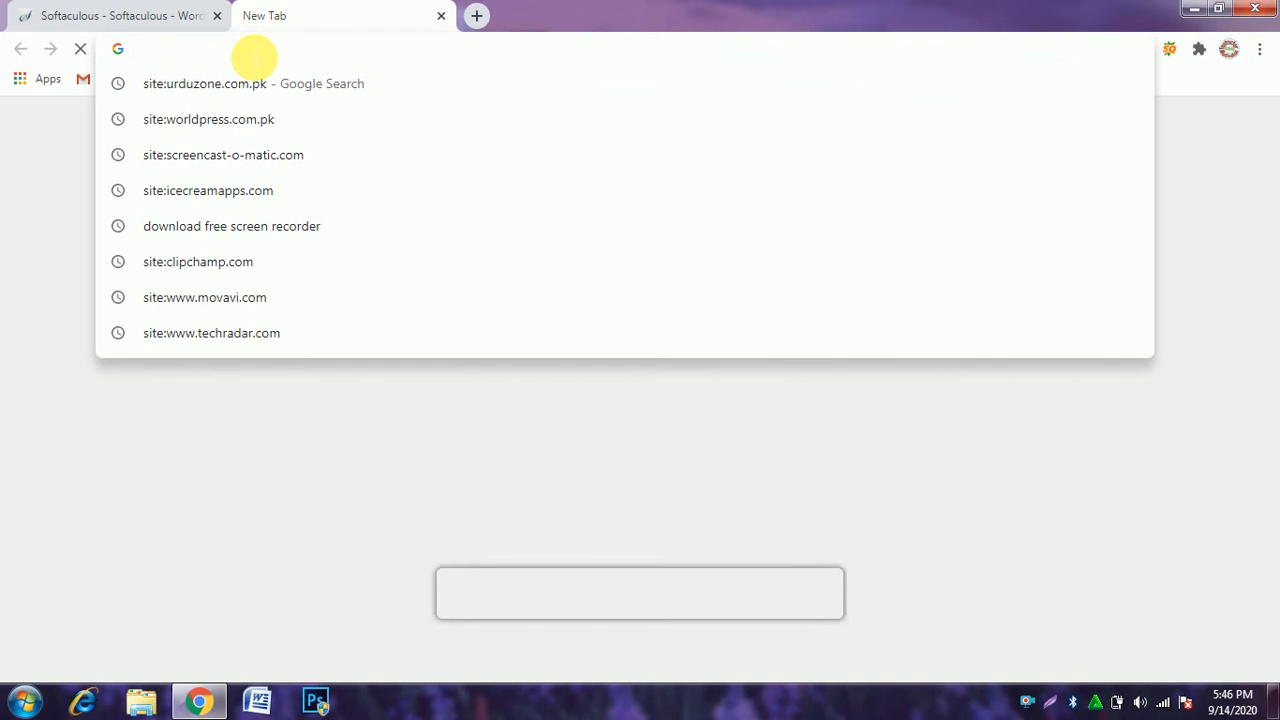
key(ctrl+v)
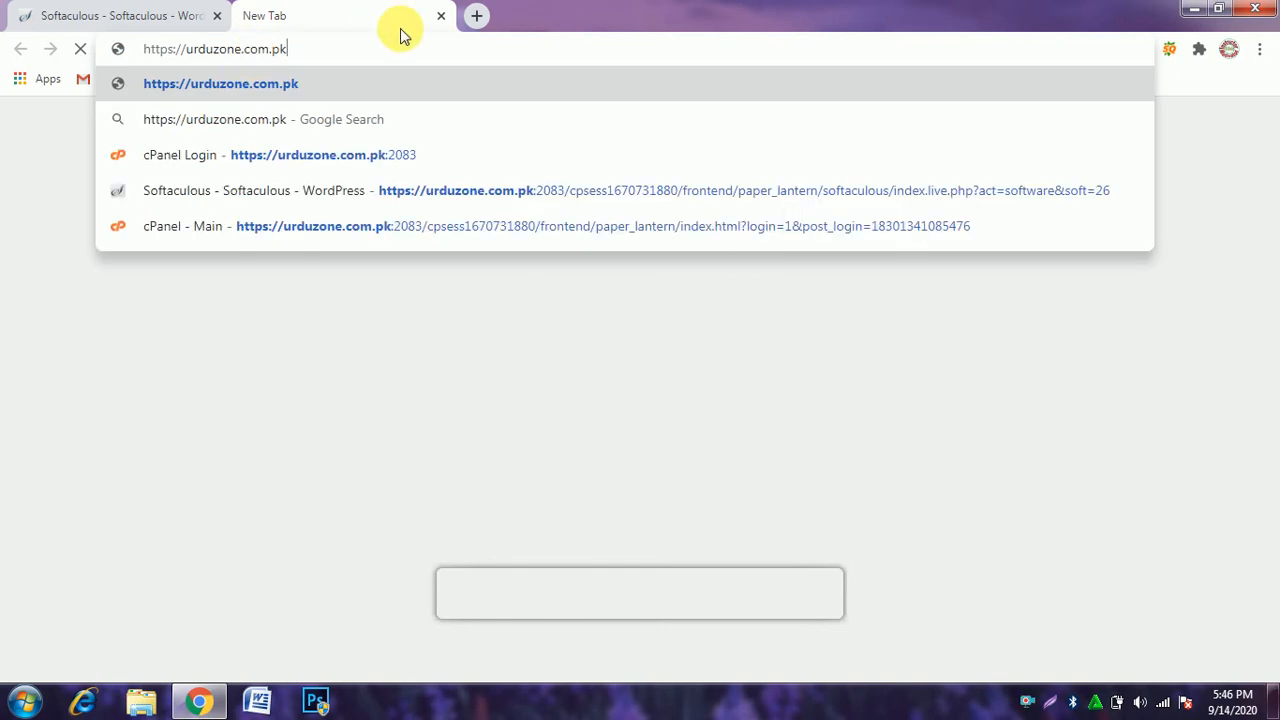
key(Return)
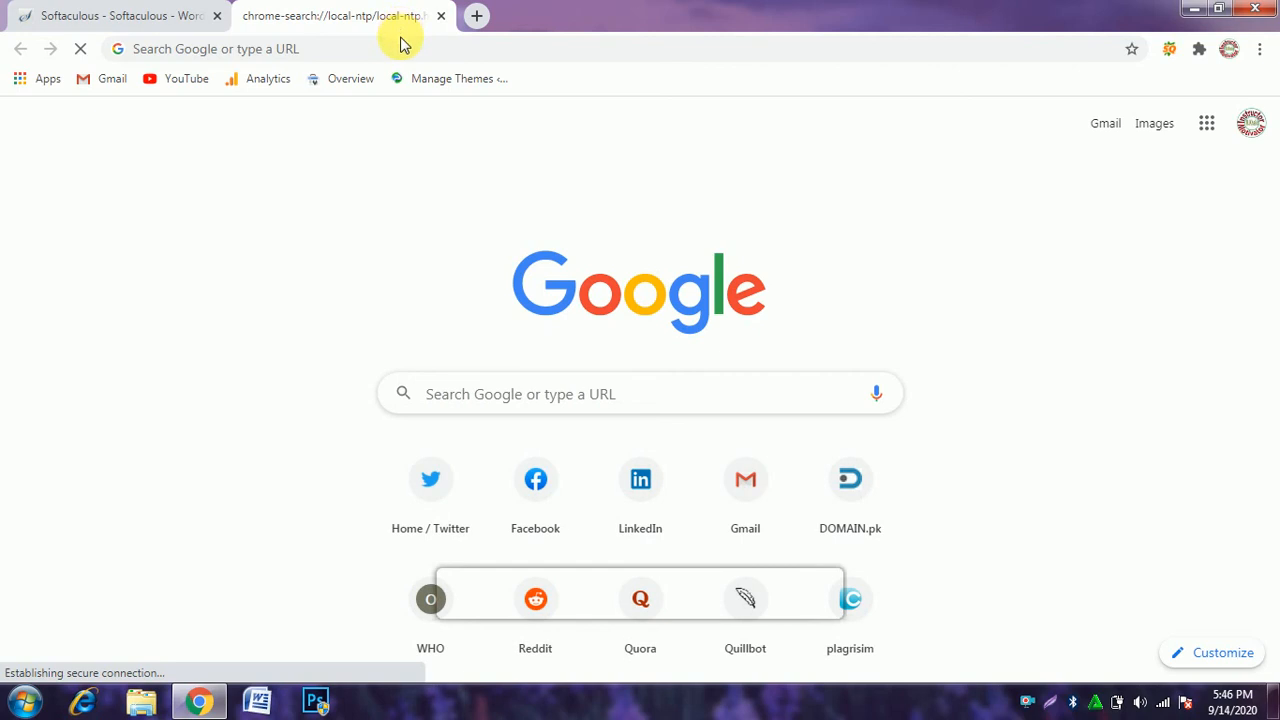
click(408, 48)
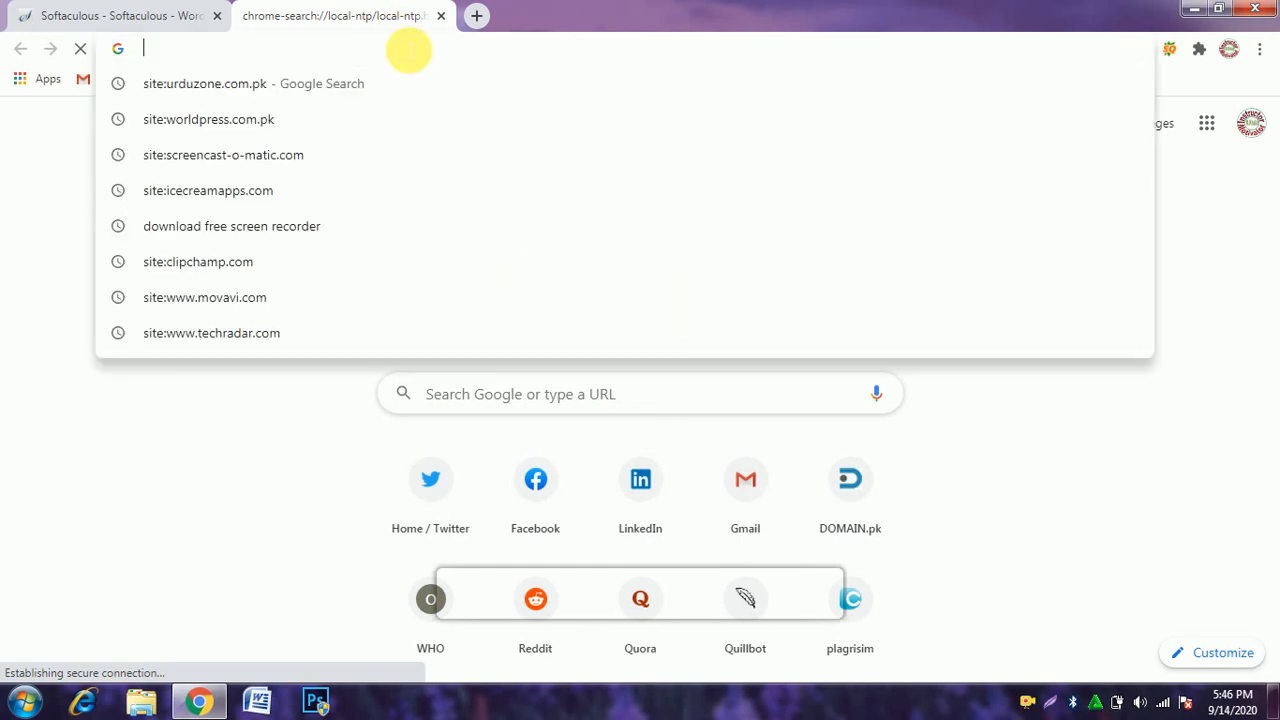
click(441, 16)
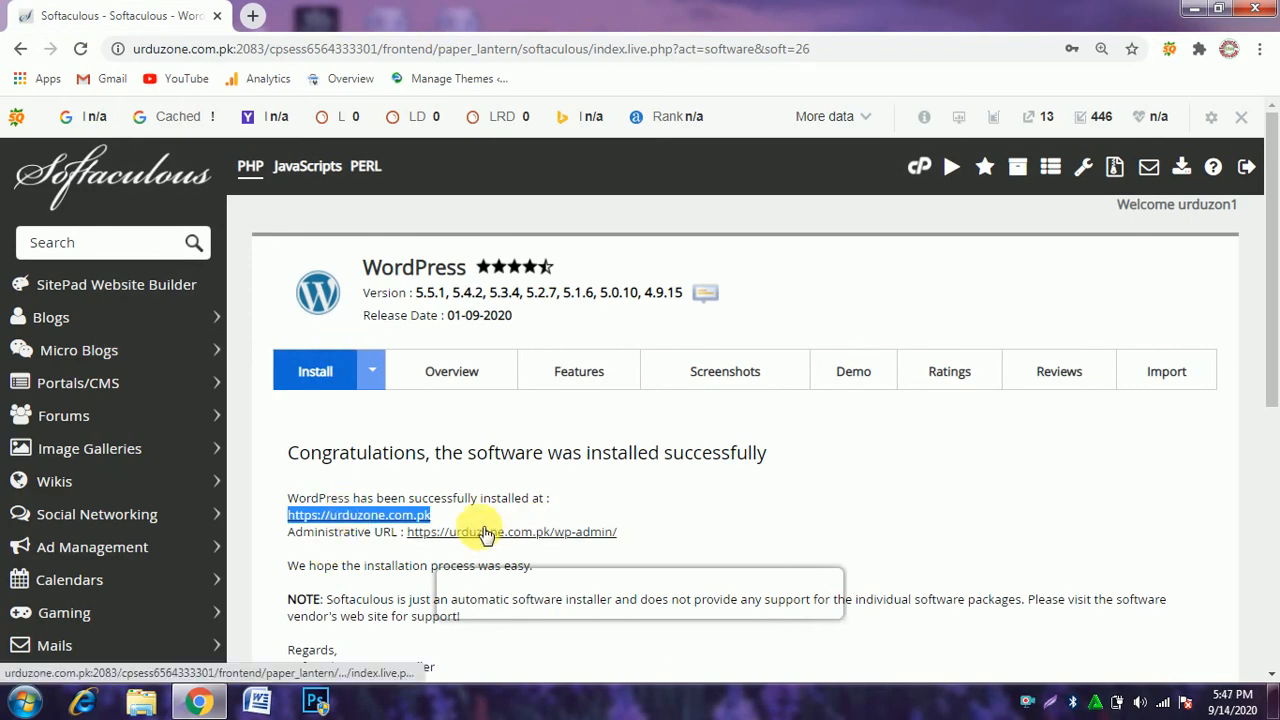
Open the installed site from its link in the installation success message and look over the homepage.
click(393, 521)
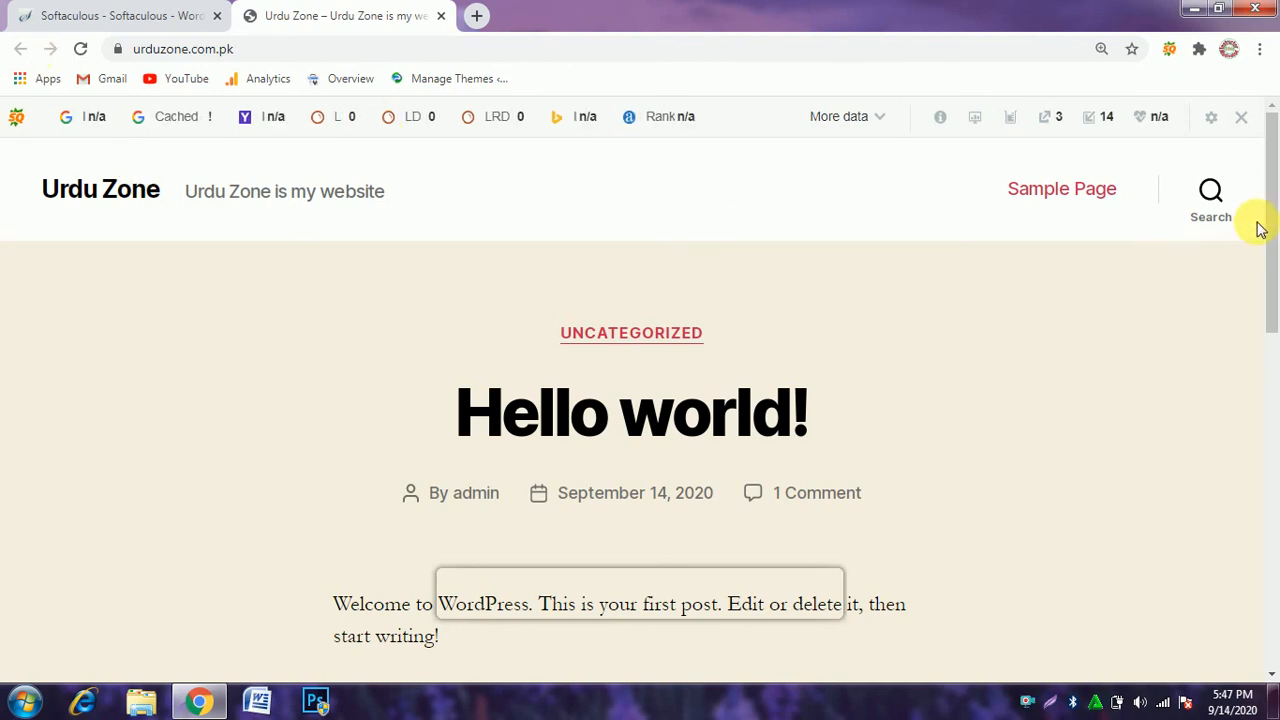
drag(1275, 178, 1274, 150)
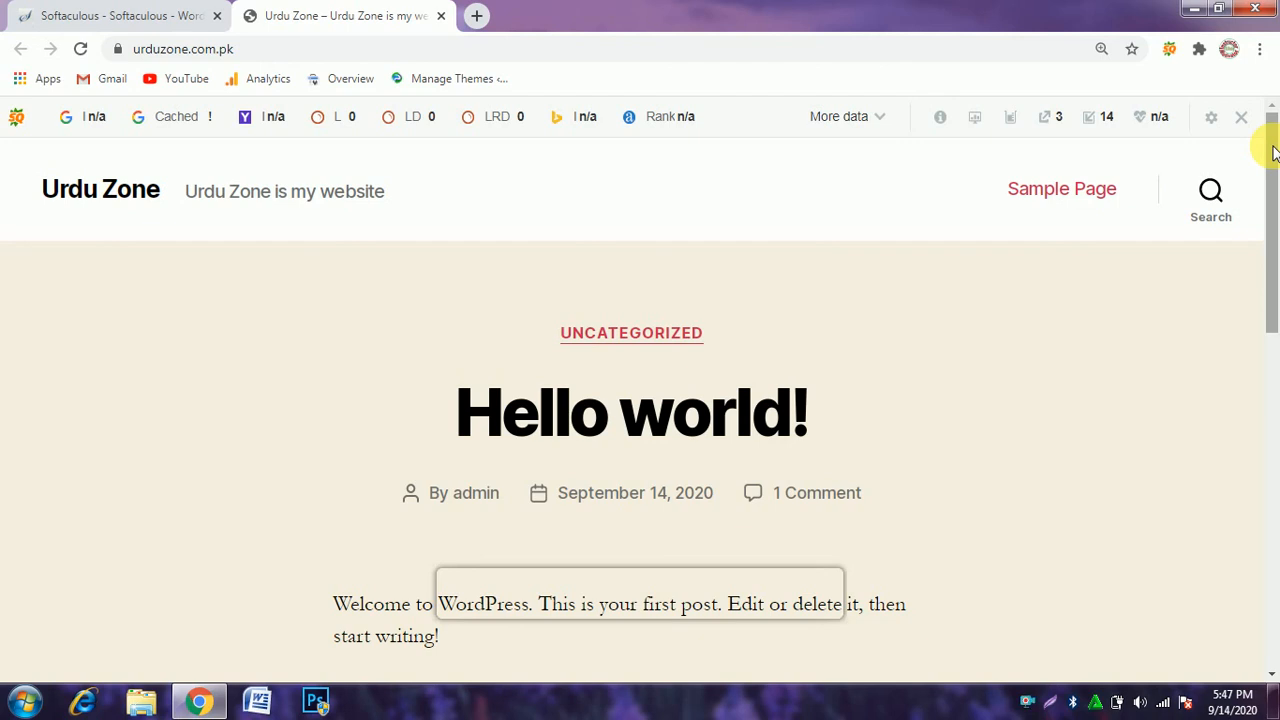
mouse_move(1273, 150)
mouse_down()
mouse_move(1275, 465)
mouse_move(1276, 135)
mouse_up()
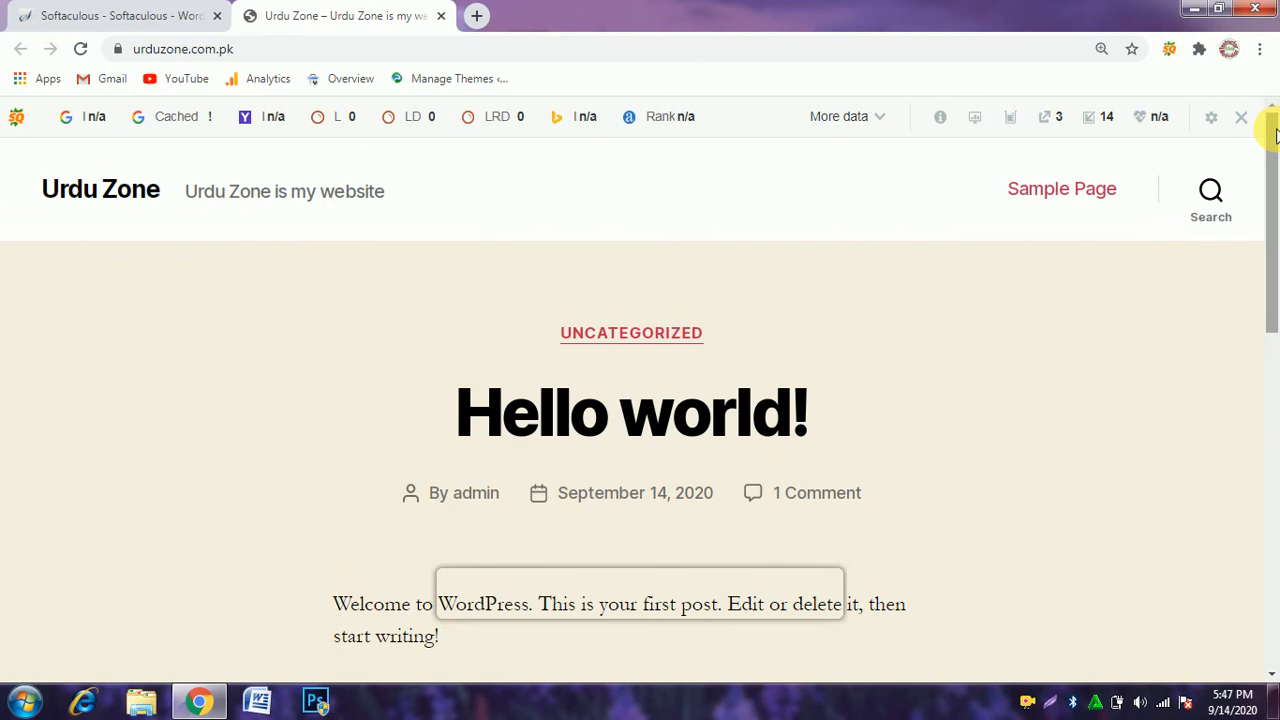